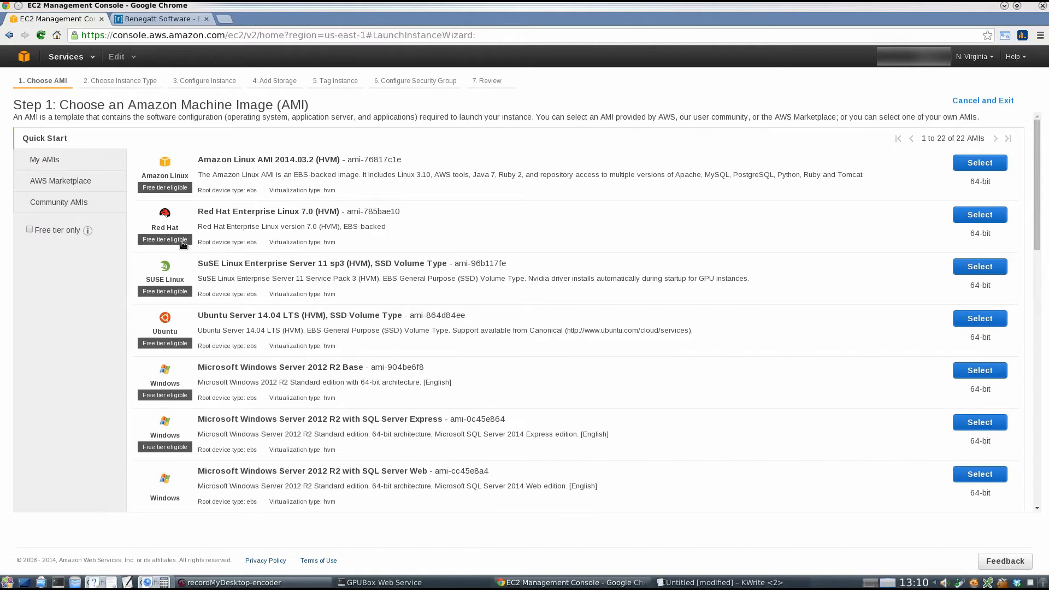
# Search the community AMIs for gpubox and select the GPUBox Artist Cloud Linux v0.9.1 image.
pyautogui.click(62, 203)
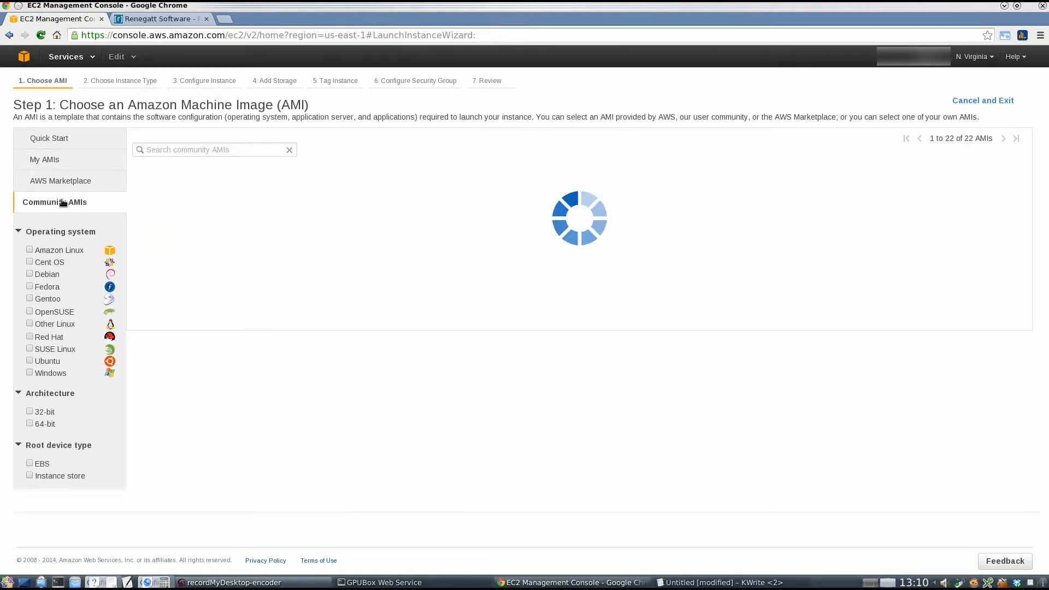
pyautogui.click(185, 150)
pyautogui.write('gpub')
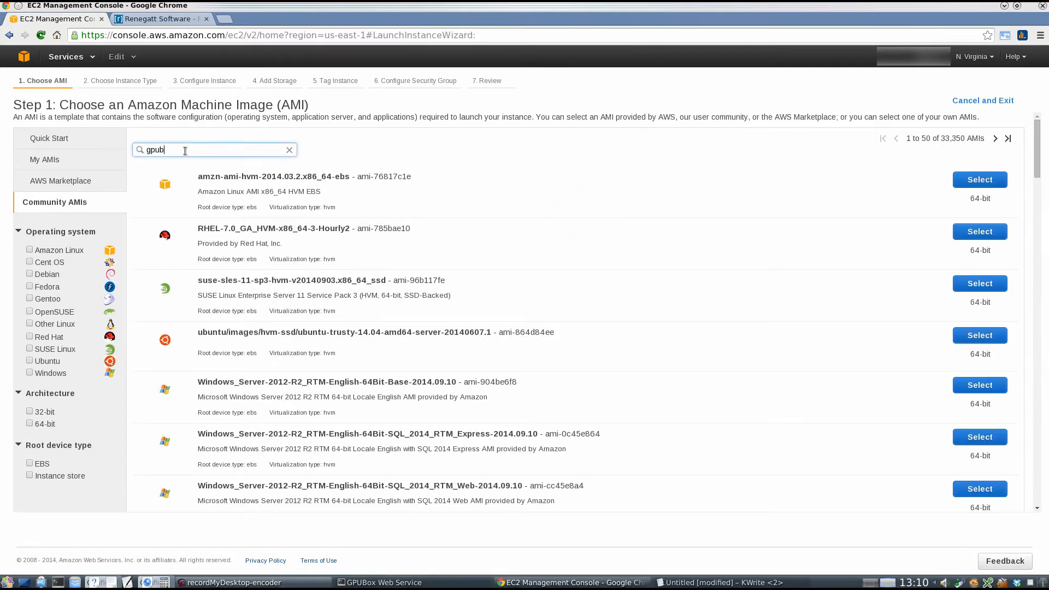
pyautogui.write('ox')
pyautogui.press('Return')
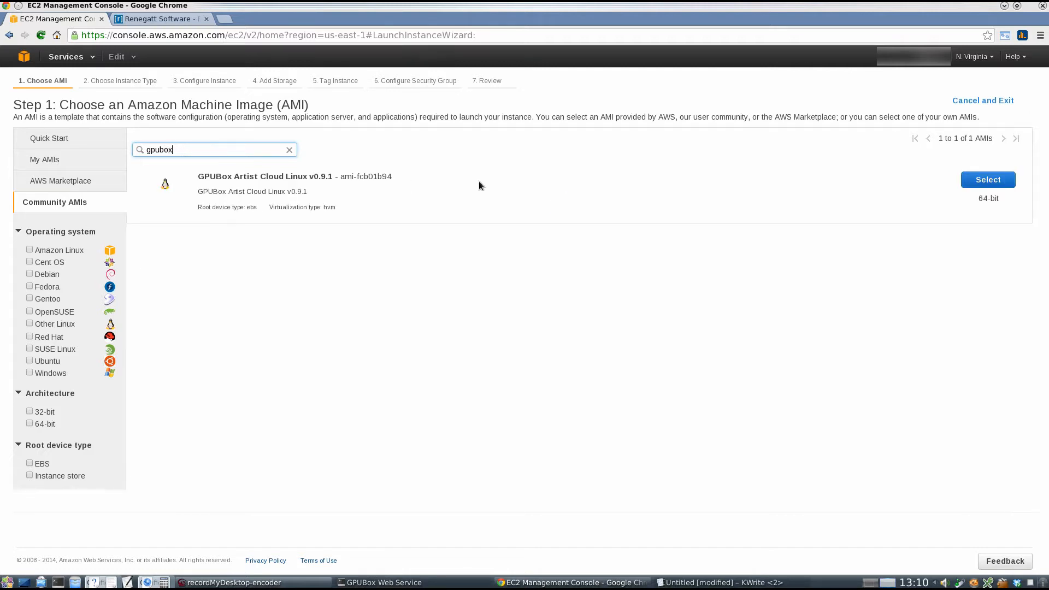
pyautogui.click(973, 183)
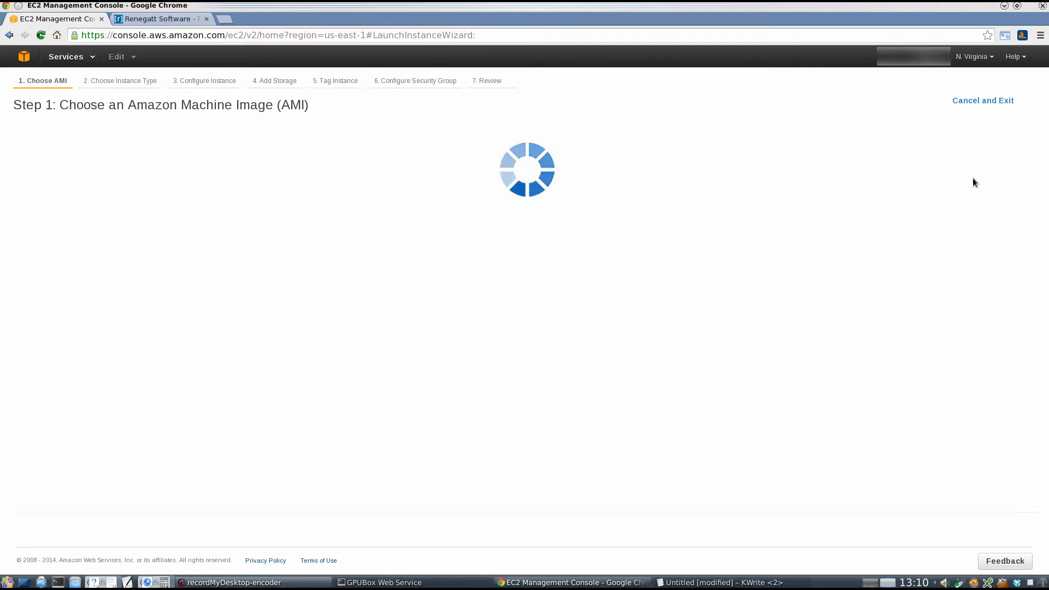
# Filter the instance types to GPU instances and continue to the instance details with g2.2xlarge selected.
pyautogui.click(129, 152)
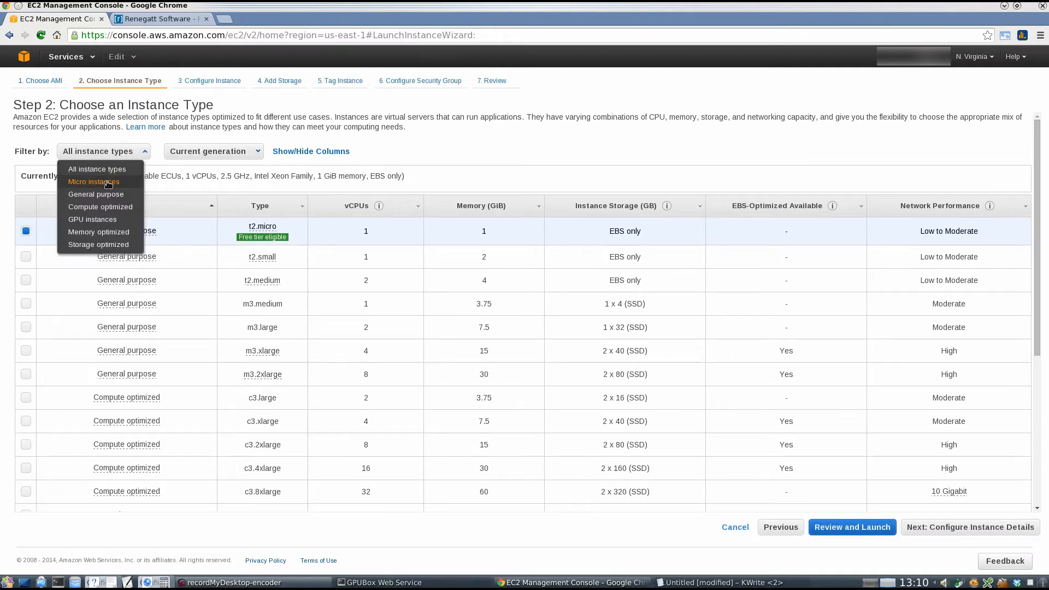
pyautogui.click(102, 221)
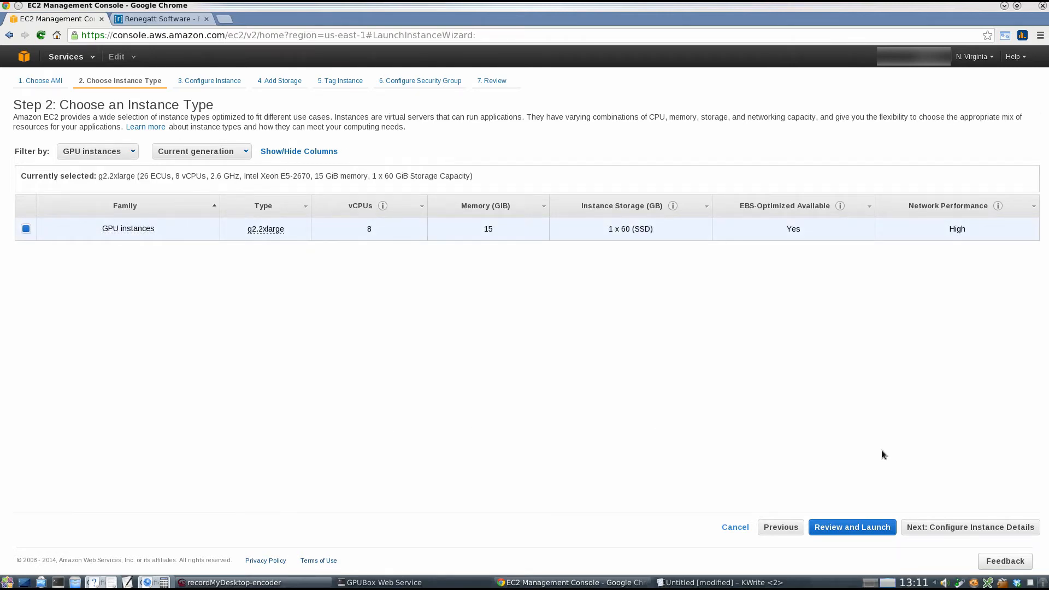
pyautogui.click(930, 528)
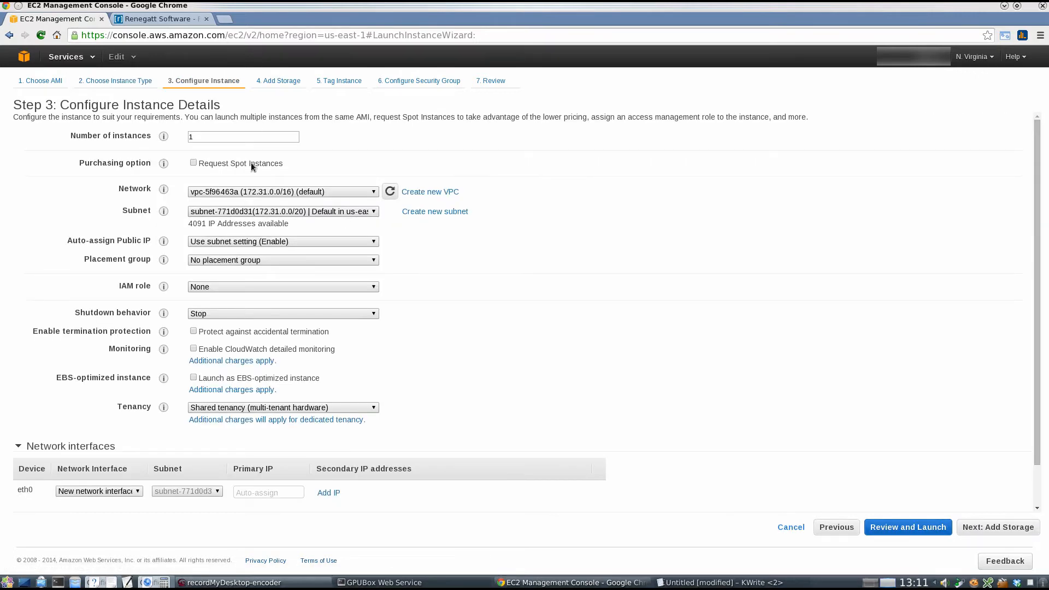
# Set the number of instances to 6 and request Spot Instances with a maximum price of $0.065.
pyautogui.doubleClick(223, 141)
pyautogui.write('6')
pyautogui.press('Tab')
pyautogui.click(205, 163)
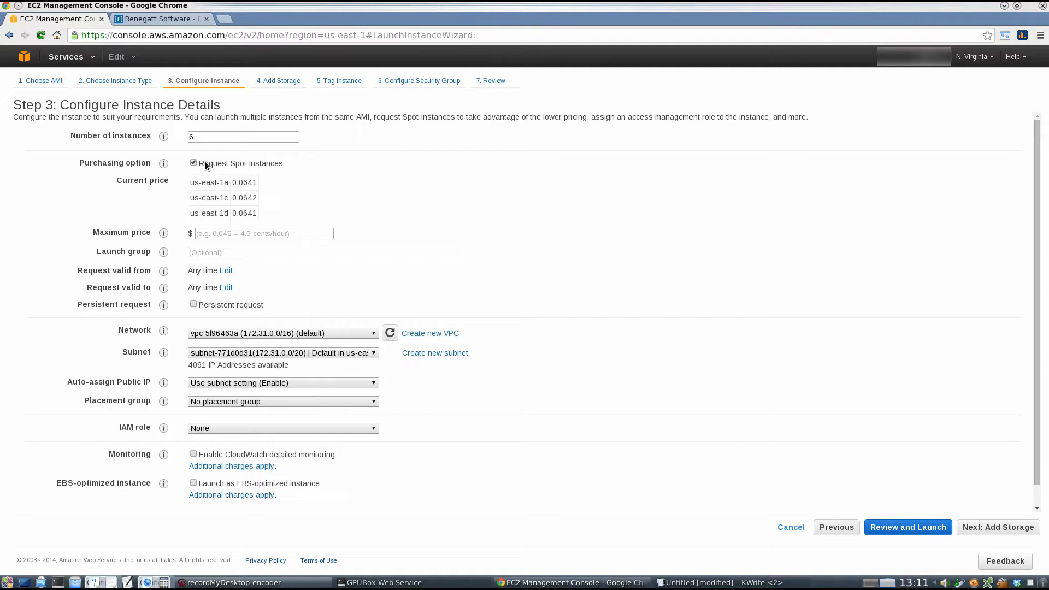
pyautogui.click(223, 234)
pyautogui.write('0.')
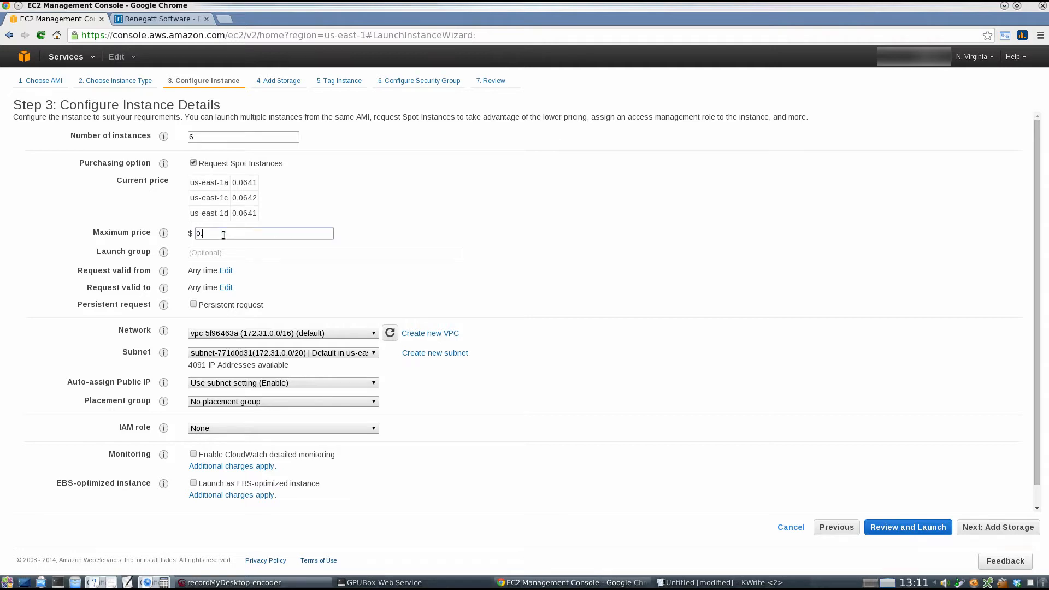
pyautogui.write('065')
pyautogui.click(338, 291)
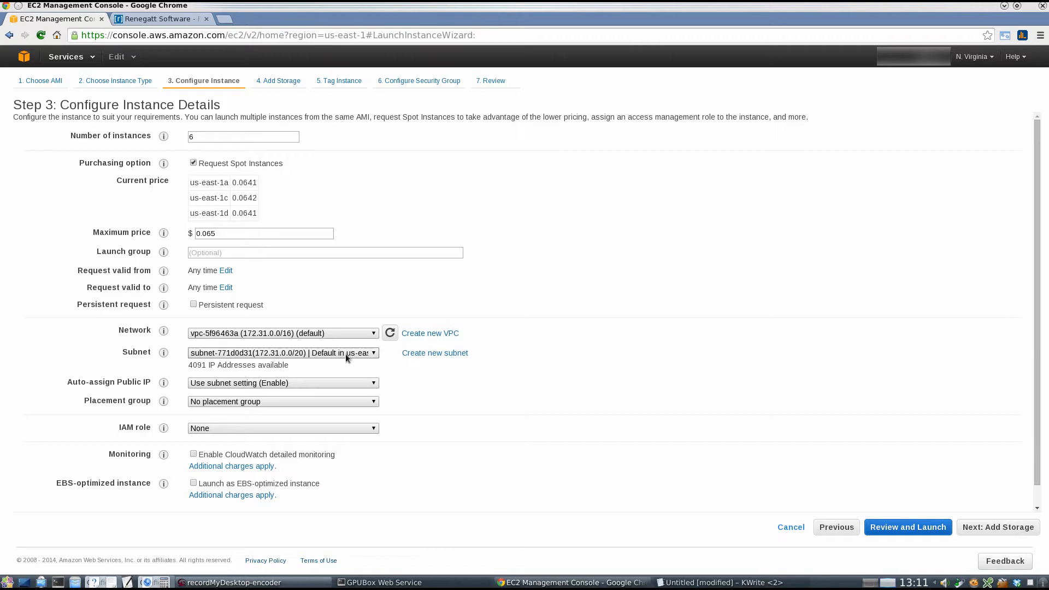
# Assign the instances to a new placement group named gpubox-artist.
pyautogui.click(340, 400)
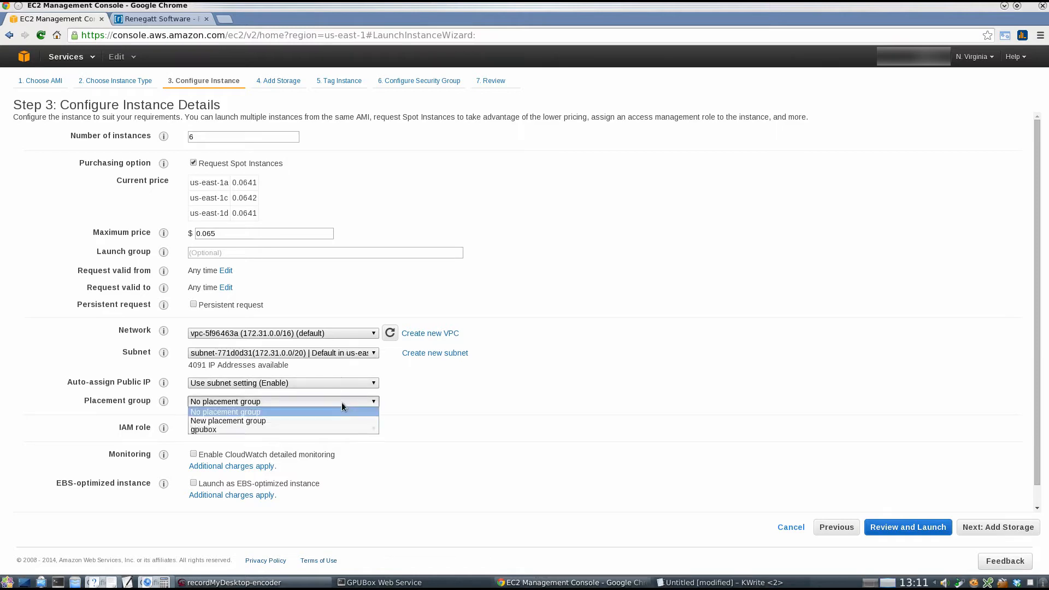
pyautogui.click(309, 415)
pyautogui.click(283, 422)
pyautogui.write('g')
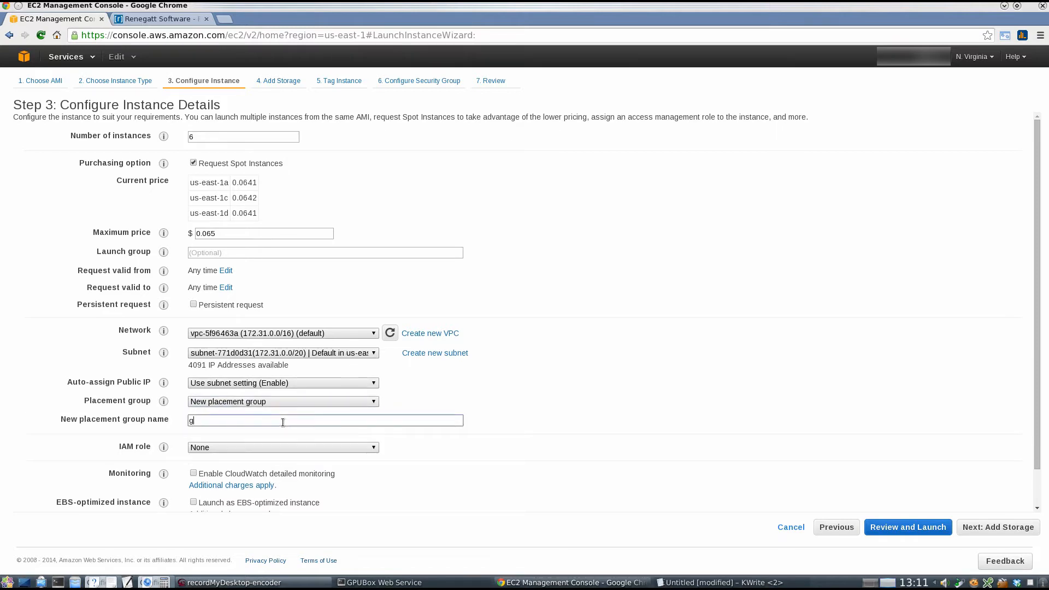
pyautogui.write('pubox-artist')
pyautogui.click(483, 437)
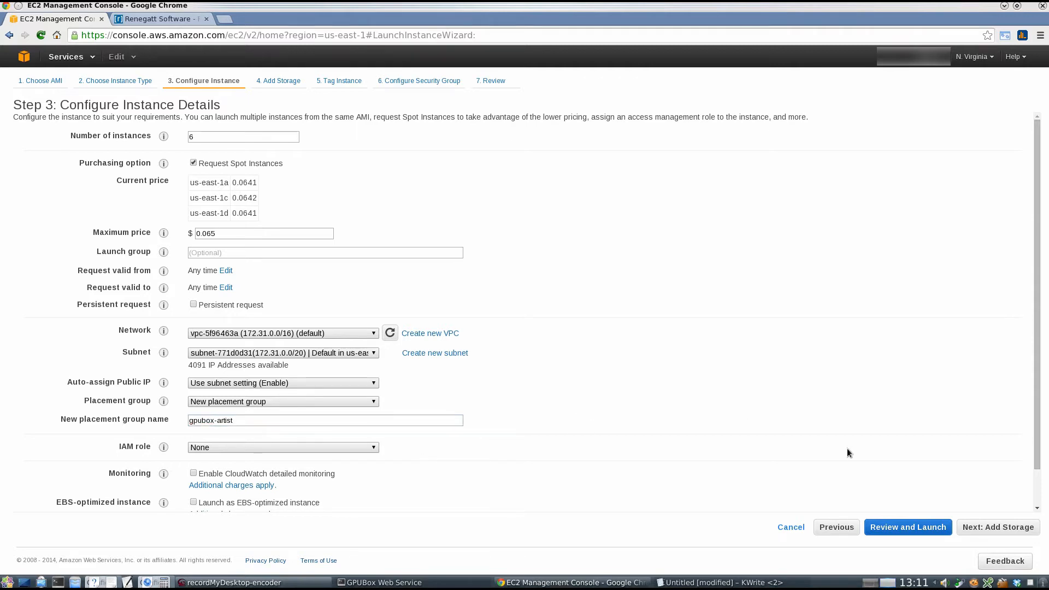
# Keep the default storage and tag settings and continue to the security group configuration.
pyautogui.click(1001, 527)
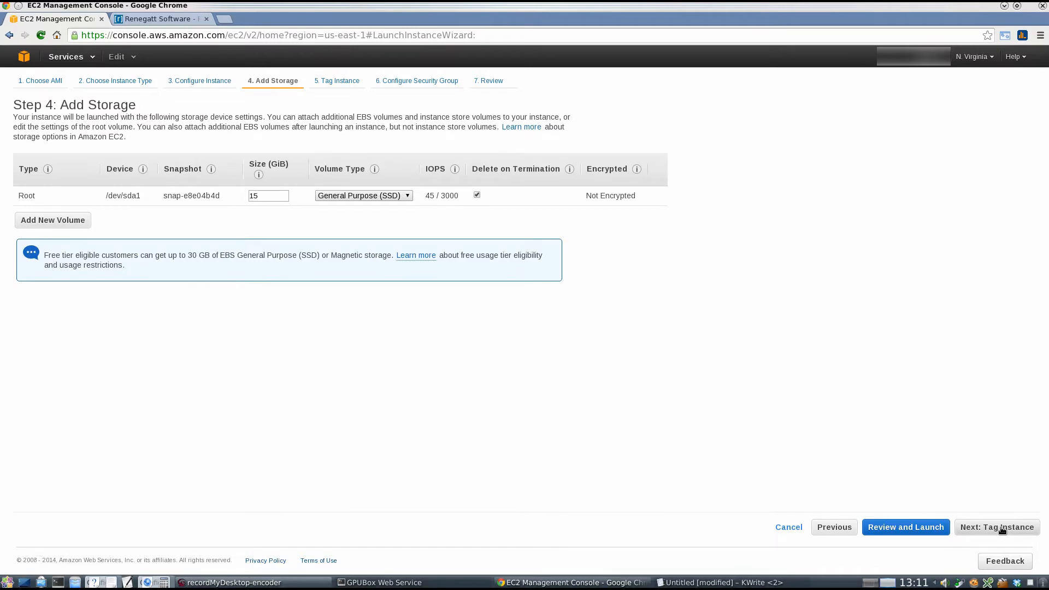
pyautogui.click(1002, 527)
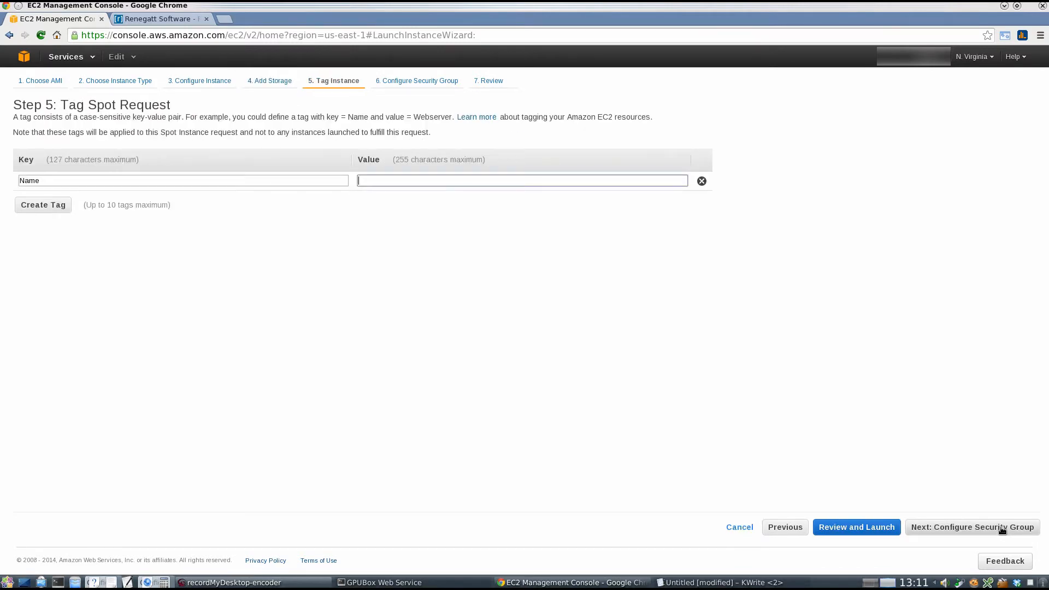
pyautogui.click(1001, 527)
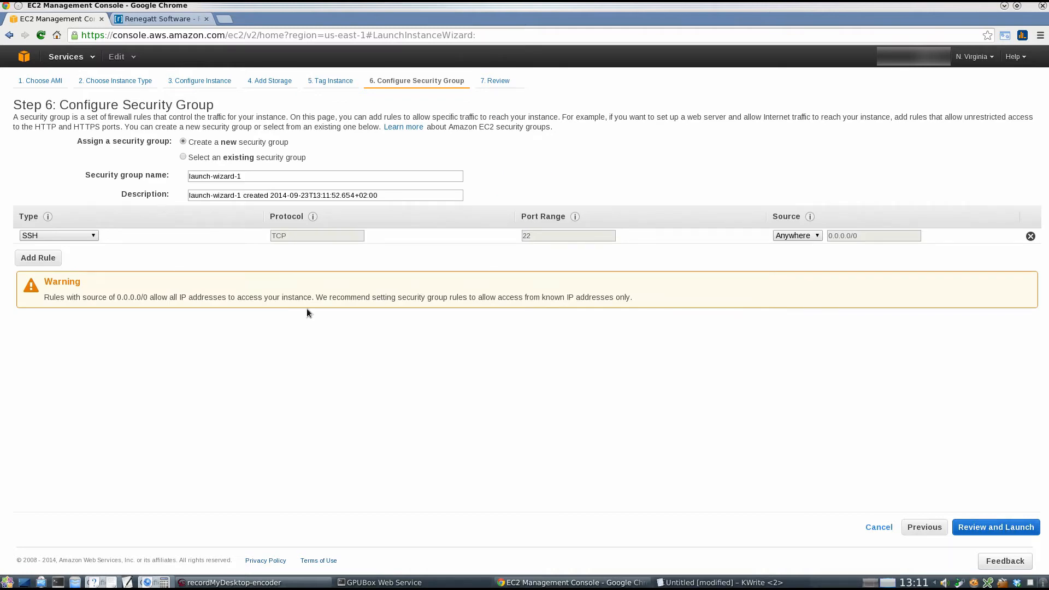
# Name the new security group gpubox-artist.
pyautogui.click(238, 175)
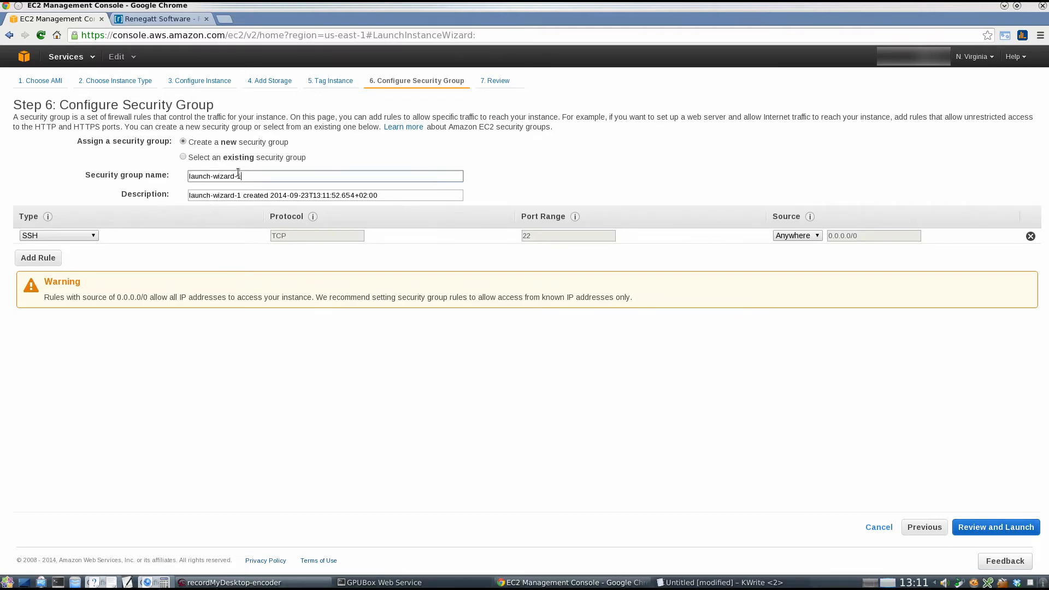
pyautogui.moveTo(238, 173); pyautogui.dragTo(176, 163)
pyautogui.write('gpubox-artist')
pyautogui.click(211, 195)
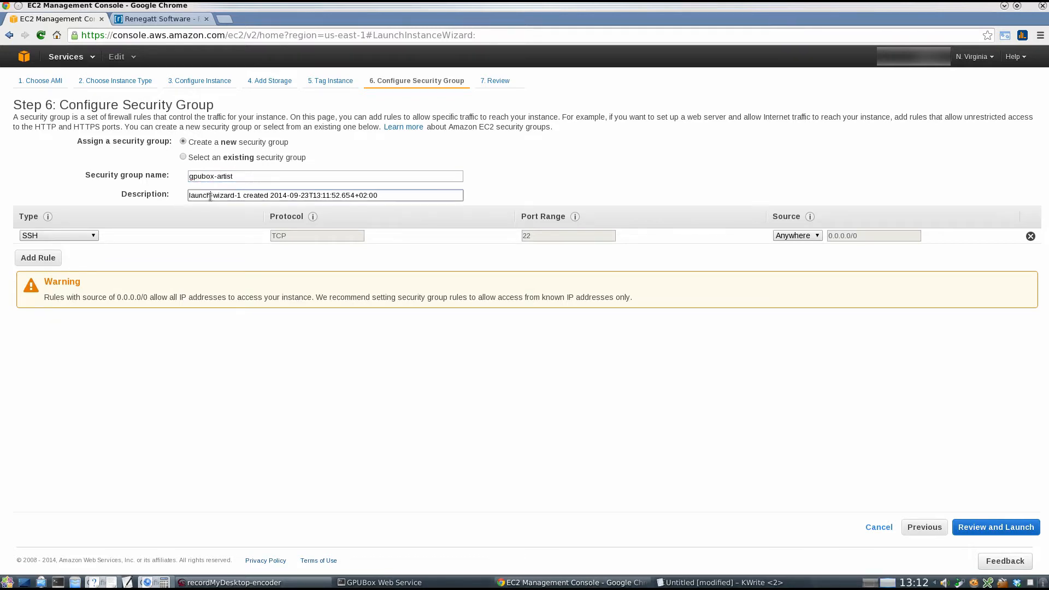
# Add an All TCP rule to the security group with its source set to Anywhere.
pyautogui.click(36, 258)
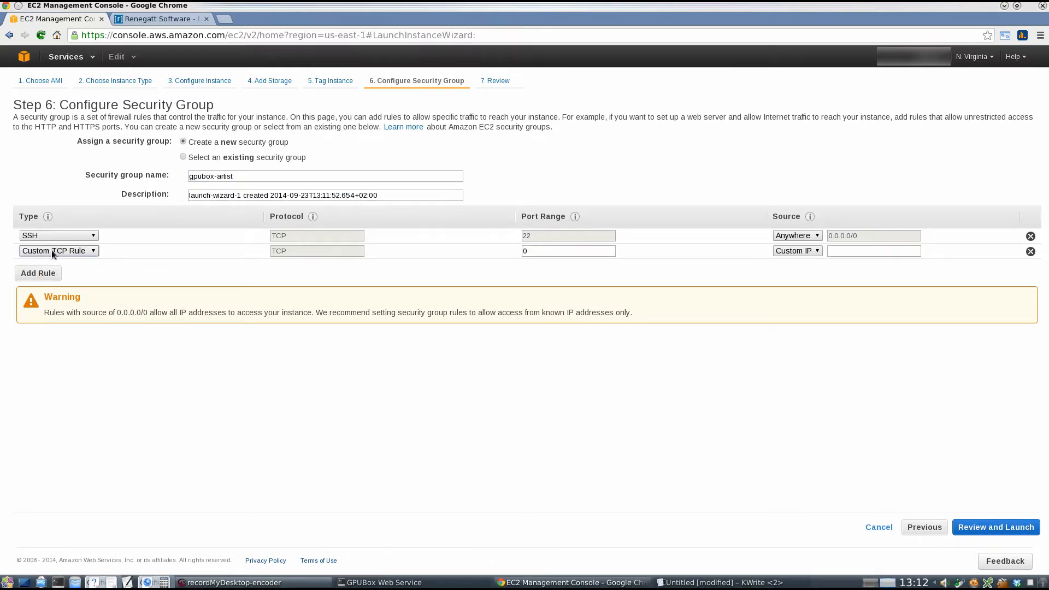
pyautogui.click(53, 253)
pyautogui.click(57, 298)
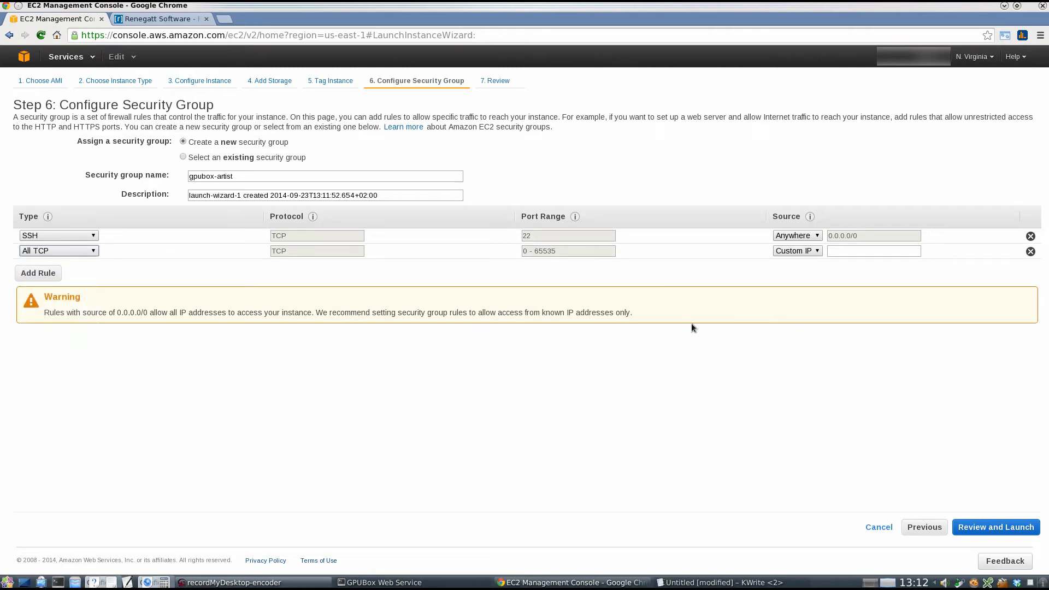
pyautogui.click(806, 250)
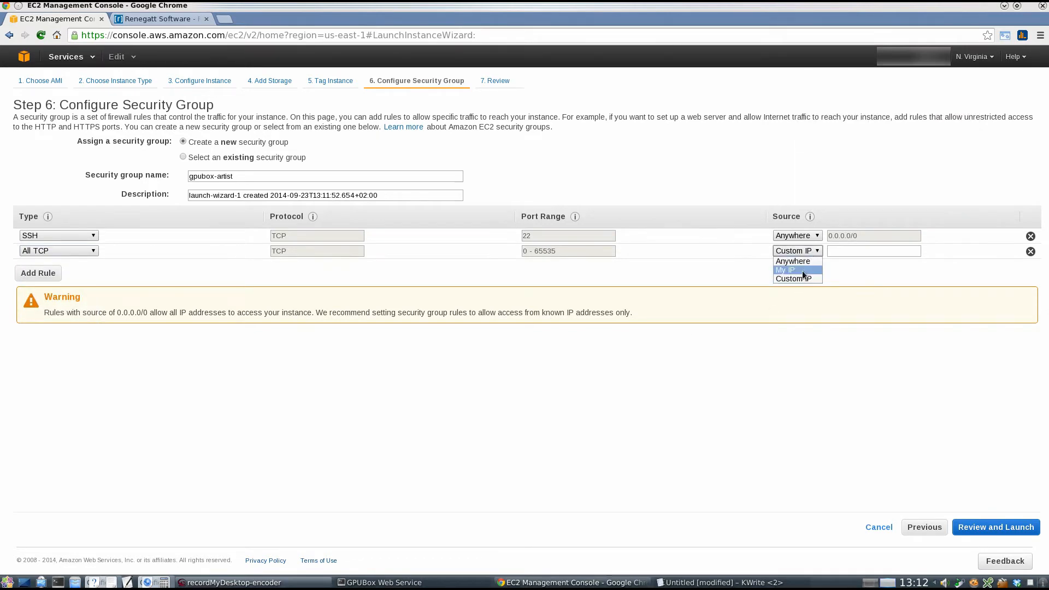
pyautogui.click(800, 263)
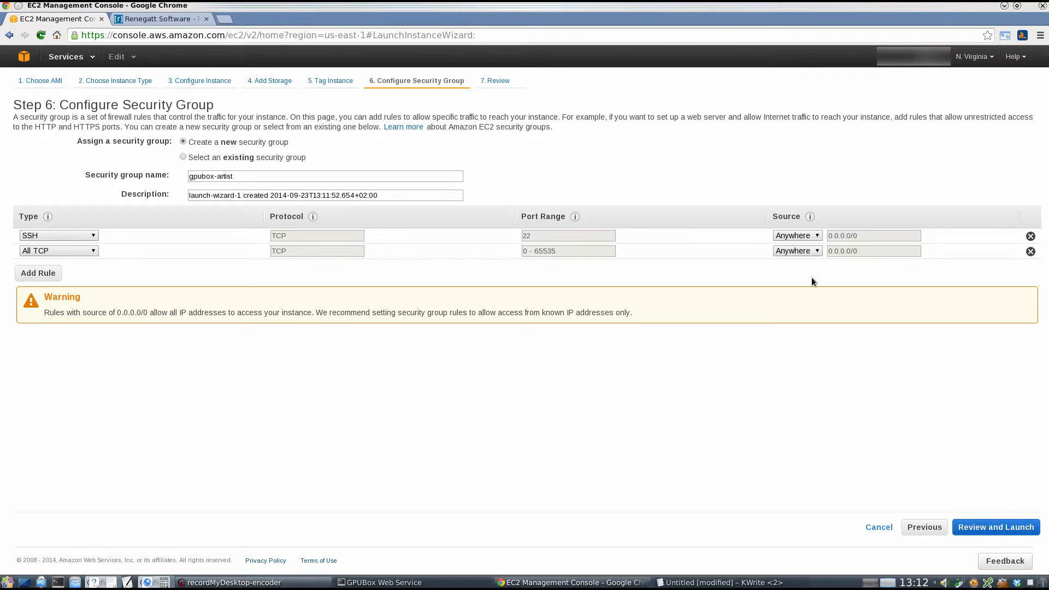
pyautogui.click(789, 252)
pyautogui.click(895, 377)
# Proceed through review to launch, create a new key pair named gpubox-artist-keypair and save its .pem file.
pyautogui.click(1008, 527)
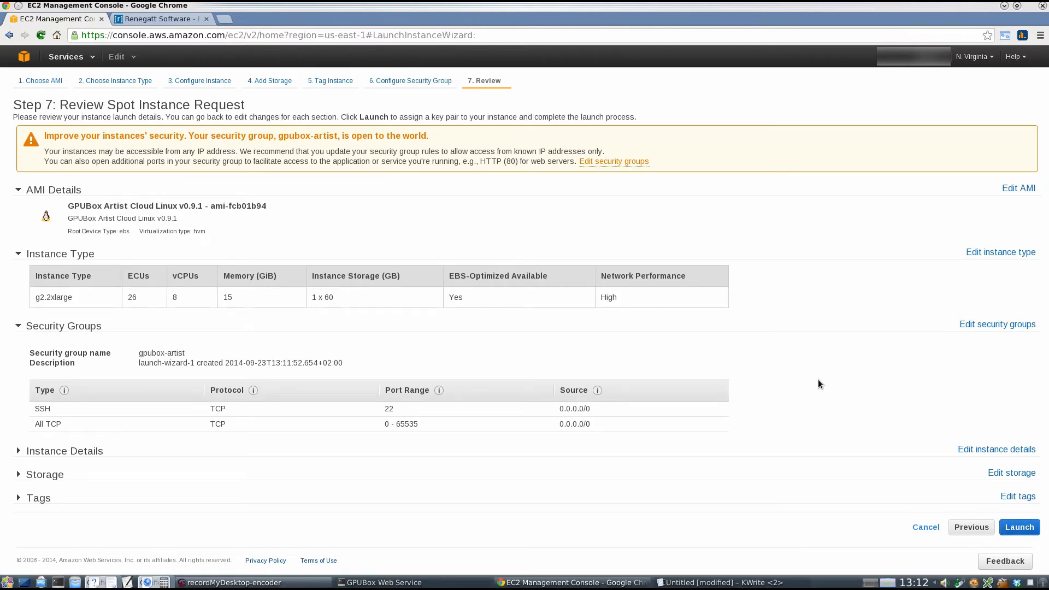
pyautogui.click(1023, 528)
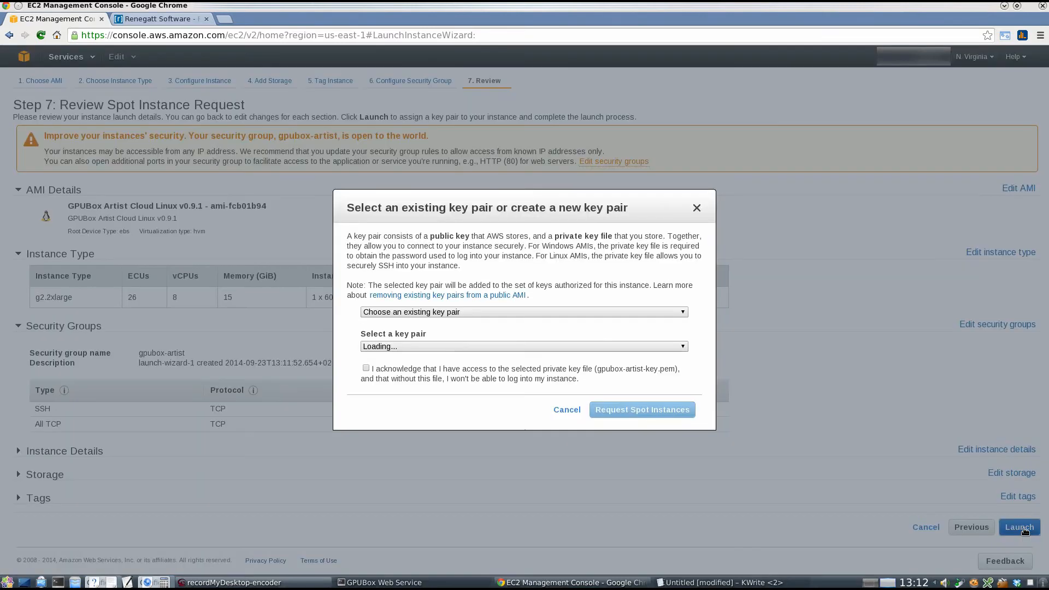
pyautogui.click(490, 311)
pyautogui.click(477, 330)
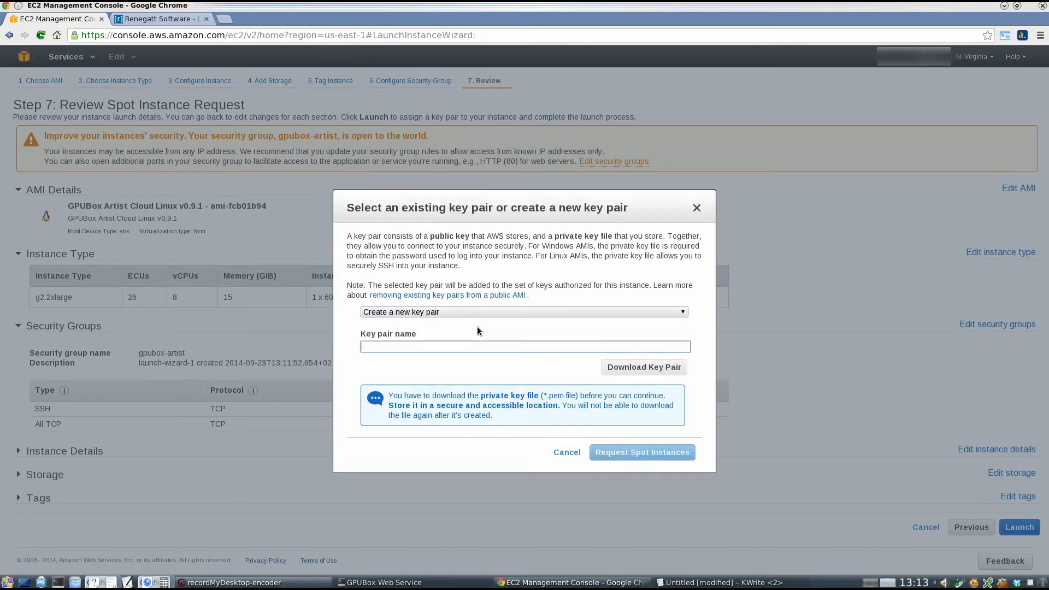
pyautogui.write('gpubox-artist-keypair')
pyautogui.click(468, 365)
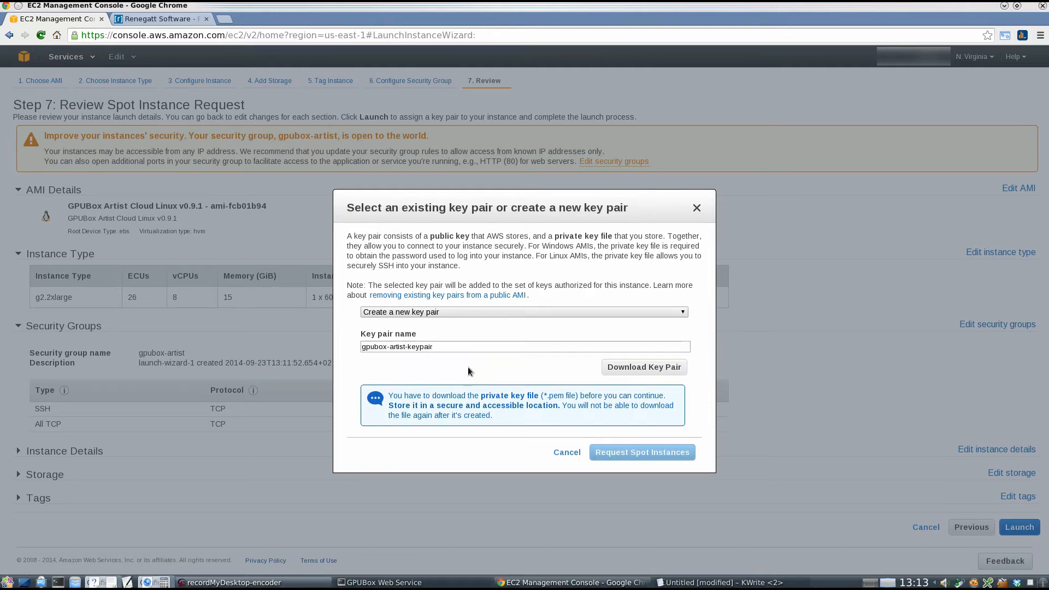
pyautogui.click(643, 368)
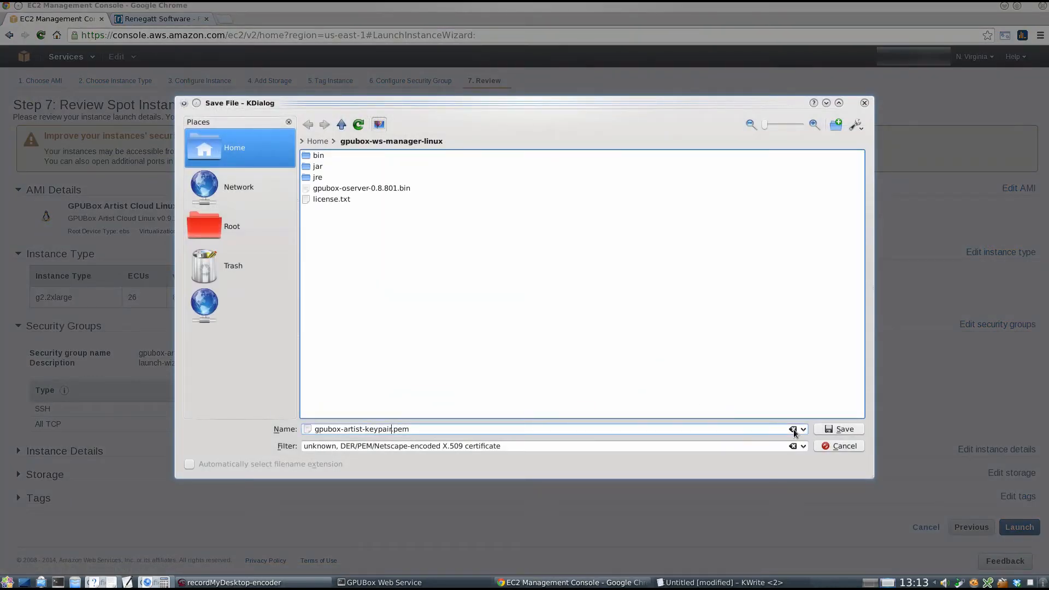
pyautogui.click(841, 429)
# Submit the Spot Instance request and open the list of Spot requests.
pyautogui.click(630, 454)
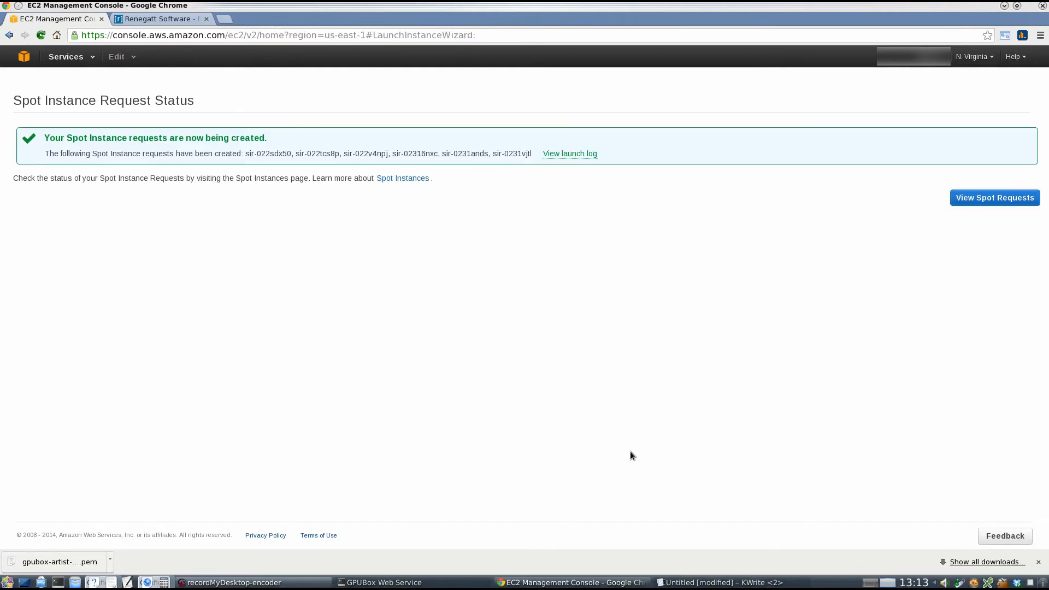
pyautogui.click(997, 200)
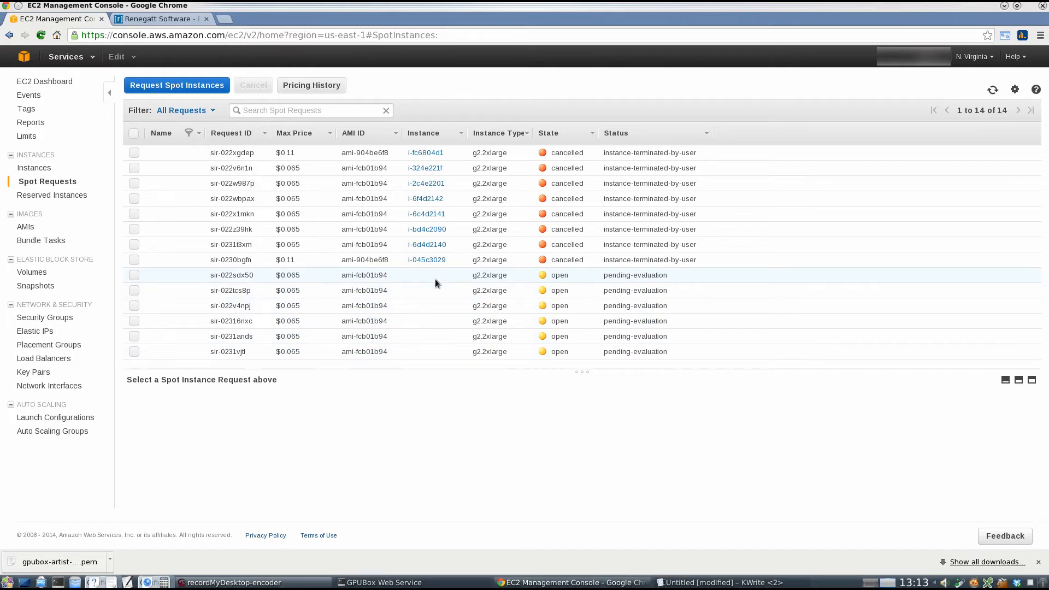
# Open the inbound rules of the gpubox-artist security group for editing.
pyautogui.click(45, 319)
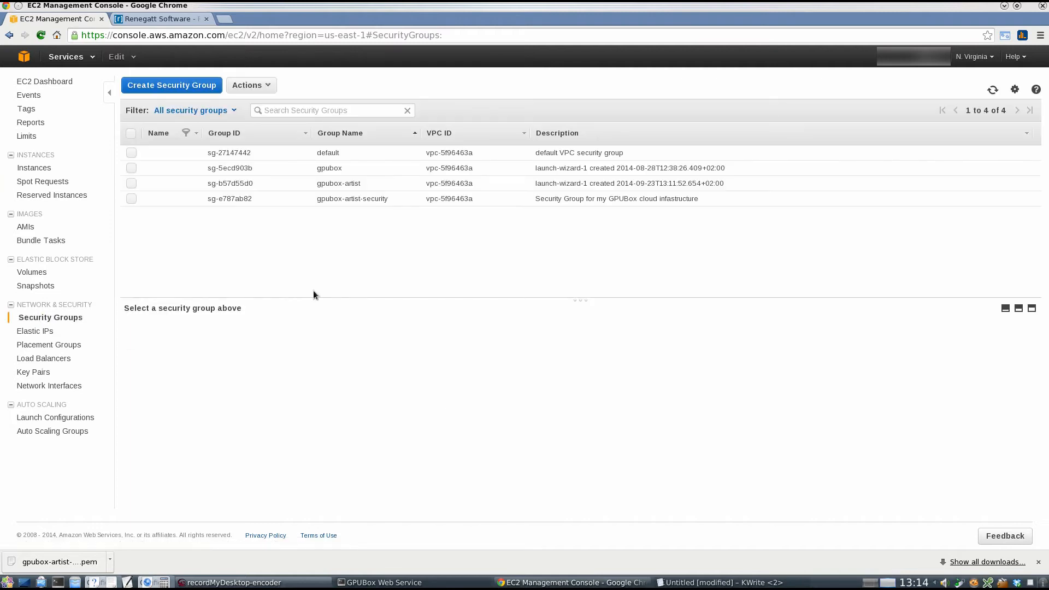
pyautogui.click(377, 184)
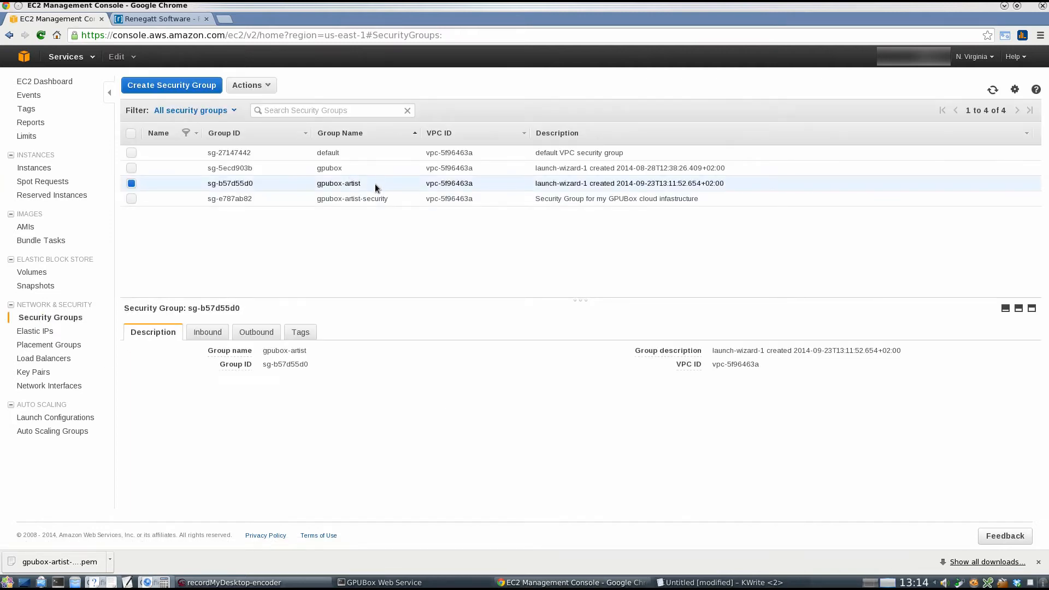
pyautogui.click(201, 332)
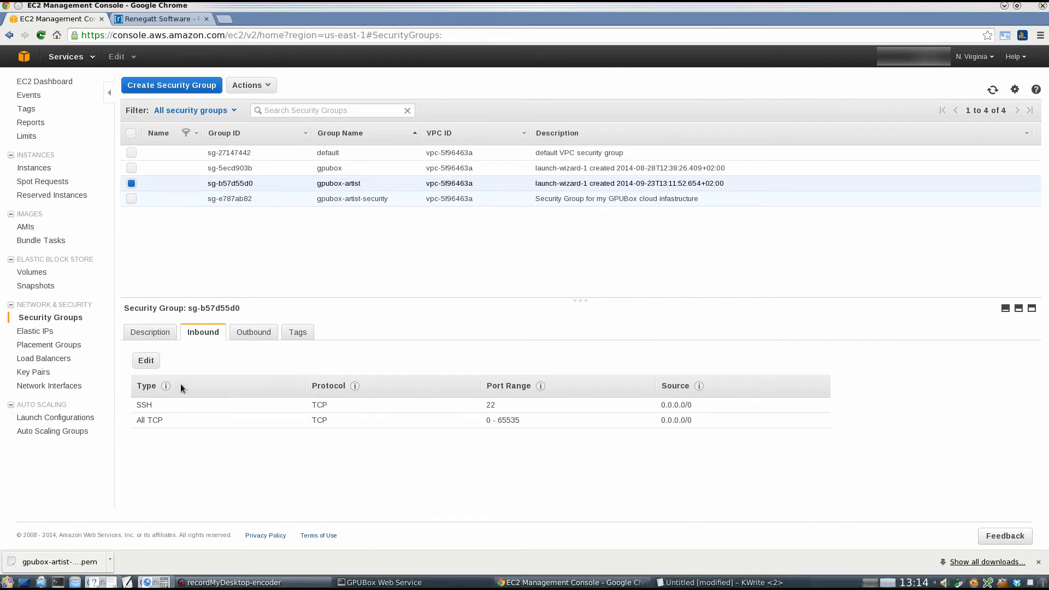
pyautogui.click(146, 361)
pyautogui.click(146, 361)
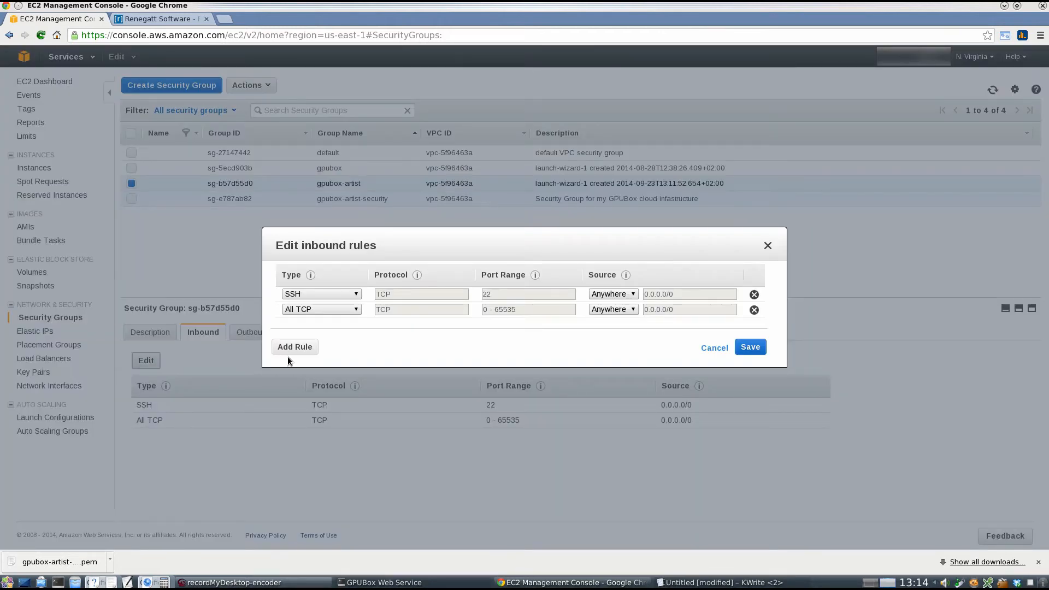
# Add an All traffic inbound rule with the gpubox-artist security group as its source and save the rules.
pyautogui.click(304, 346)
pyautogui.click(347, 325)
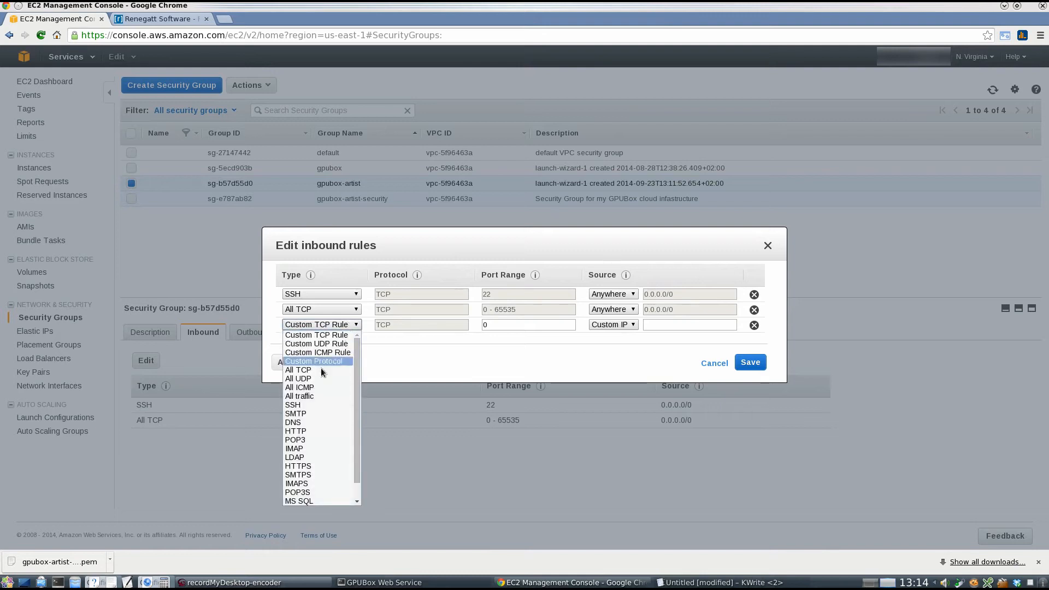
pyautogui.click(314, 399)
pyautogui.click(681, 326)
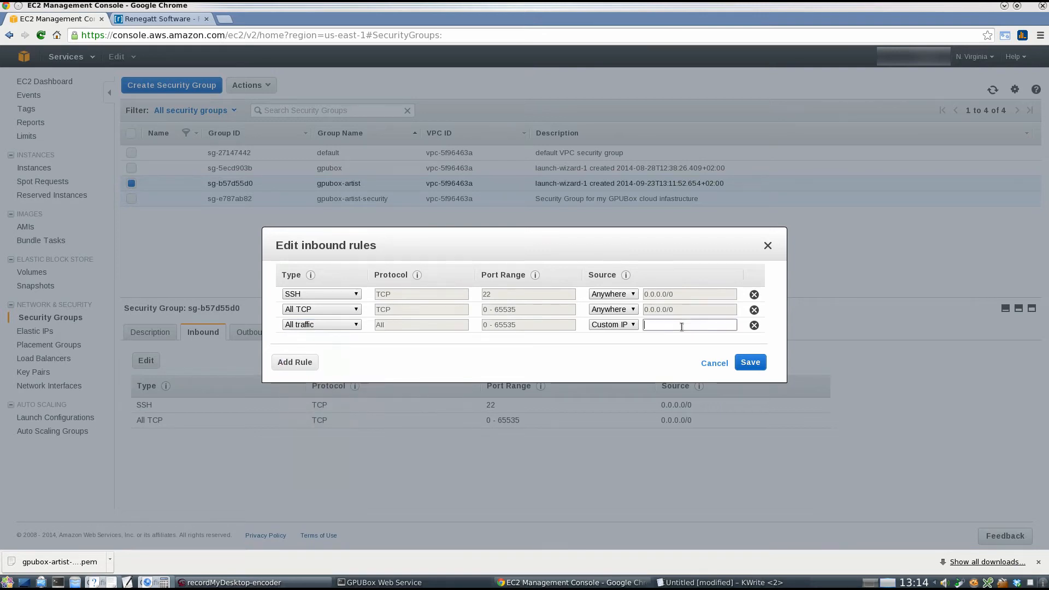
pyautogui.write('gpu')
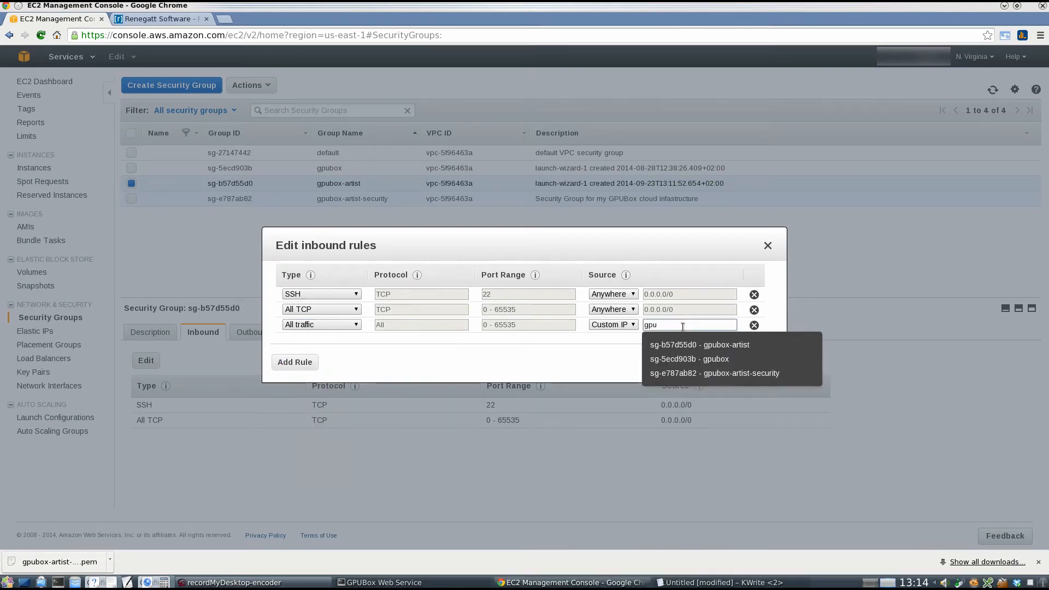
pyautogui.click(728, 347)
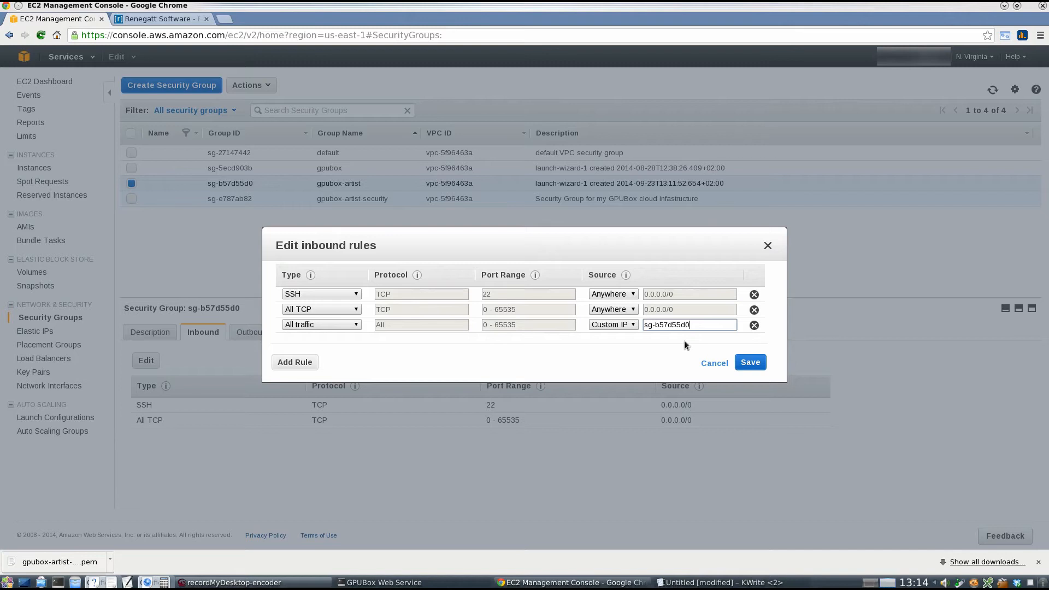
pyautogui.click(751, 369)
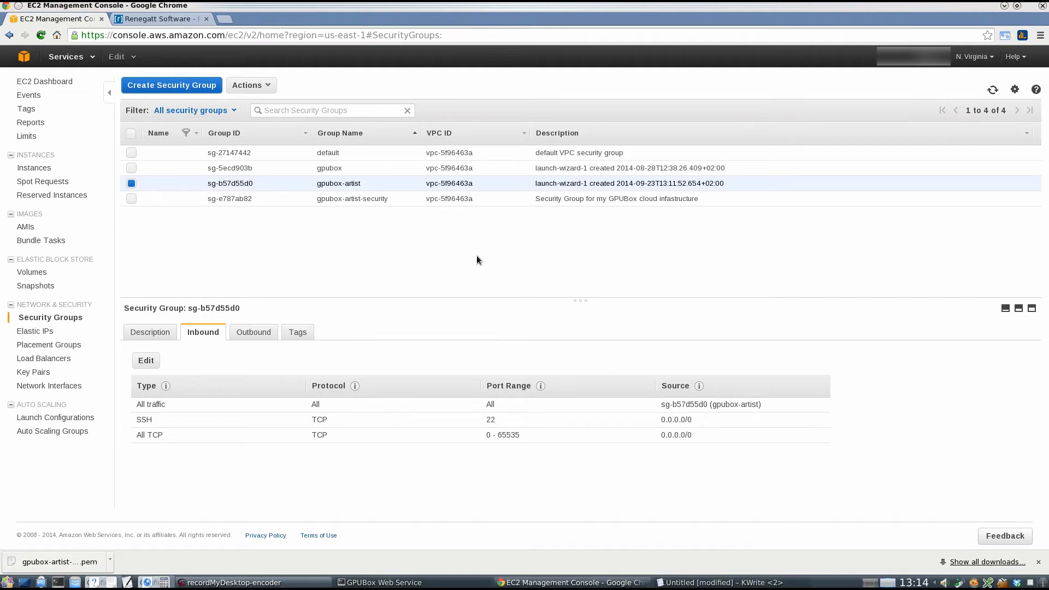
# Check the state of the Spot requests and the status checks of the running instances.
pyautogui.click(48, 182)
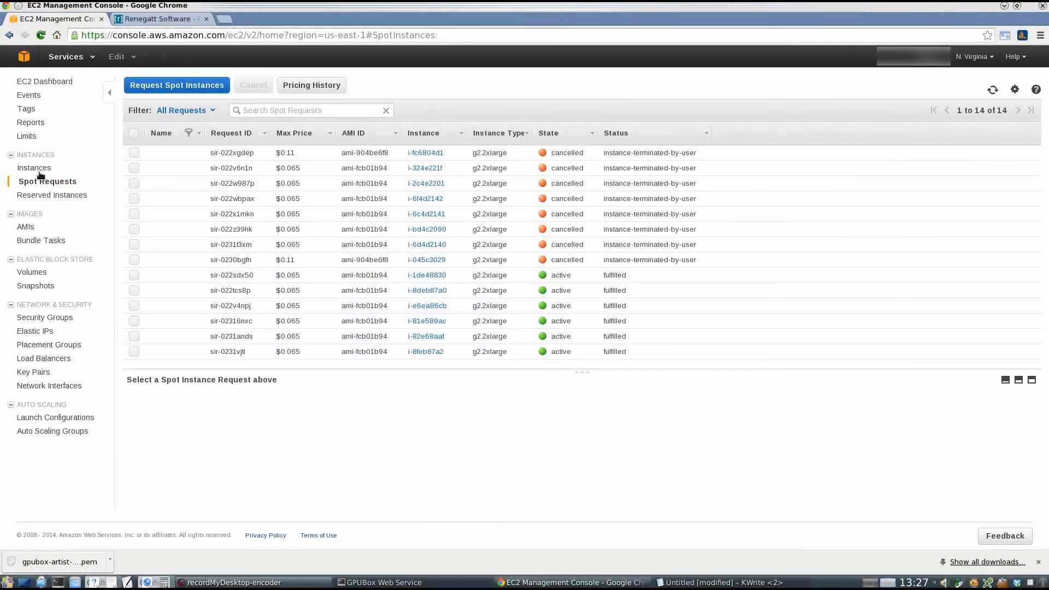
pyautogui.click(37, 168)
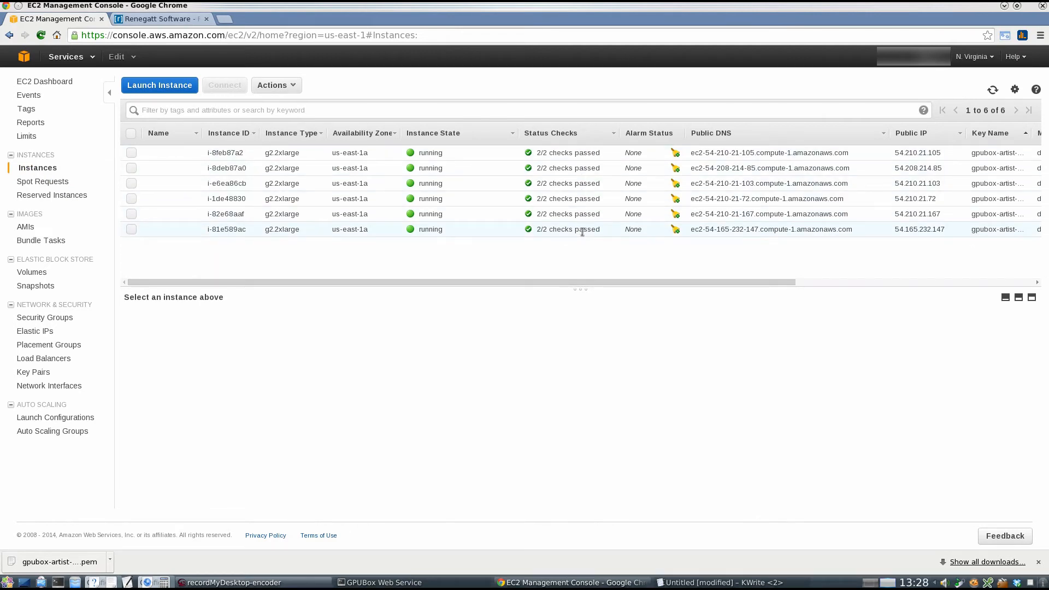
# Switch to the GPUBox Web Service terminal, change to the bin folder and run ./gpubox-ws-manager.run.
pyautogui.click(382, 582)
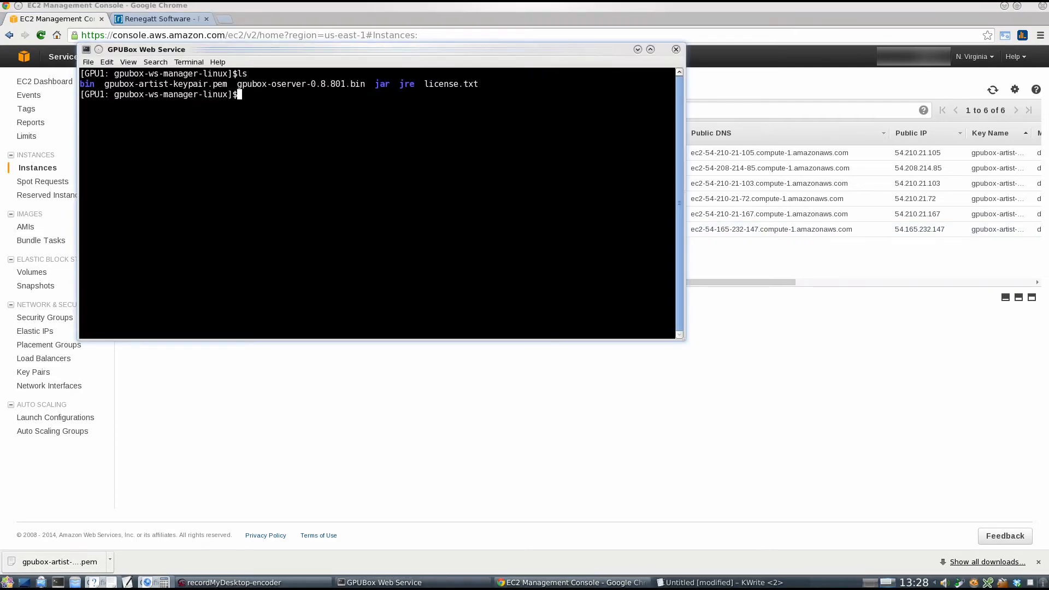
pyautogui.write('cd bi')
pyautogui.press('Tab')
pyautogui.press('Return')
pyautogui.write('./')
pyautogui.press('Tab')
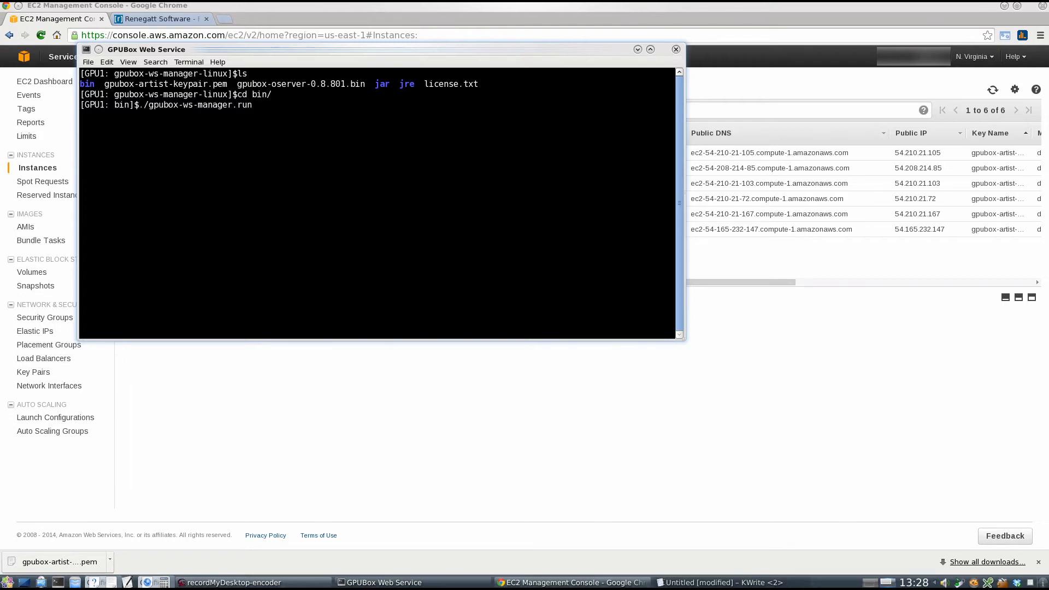
pyautogui.press('Return')
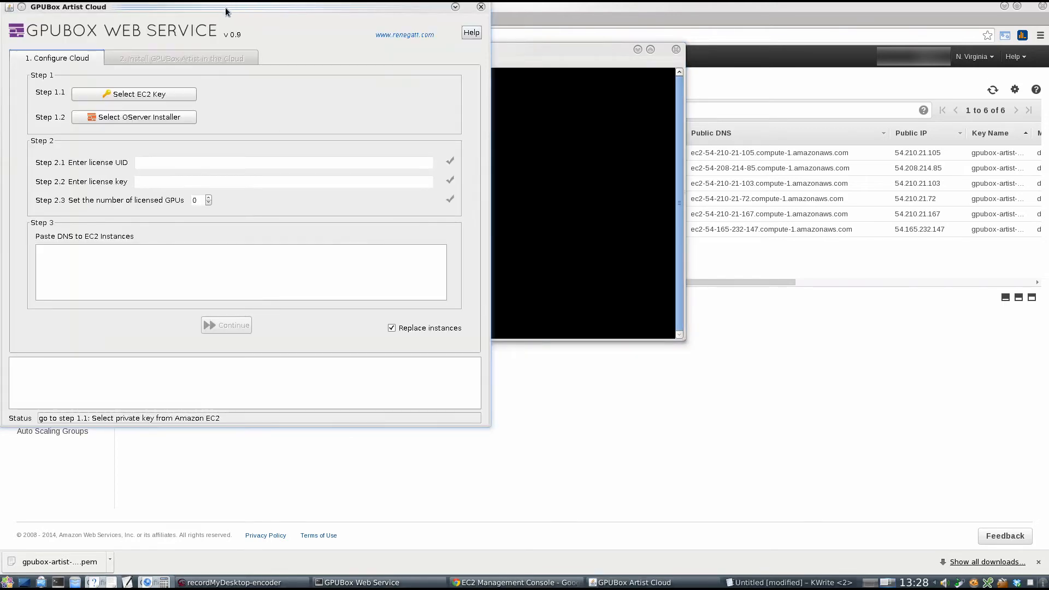
# Clear the terminal out of the way and load gpubox-artist-keypair.pem from the gpubox-ws-manager-linux folder as the EC2 key.
pyautogui.moveTo(227, 11); pyautogui.dragTo(598, 88)
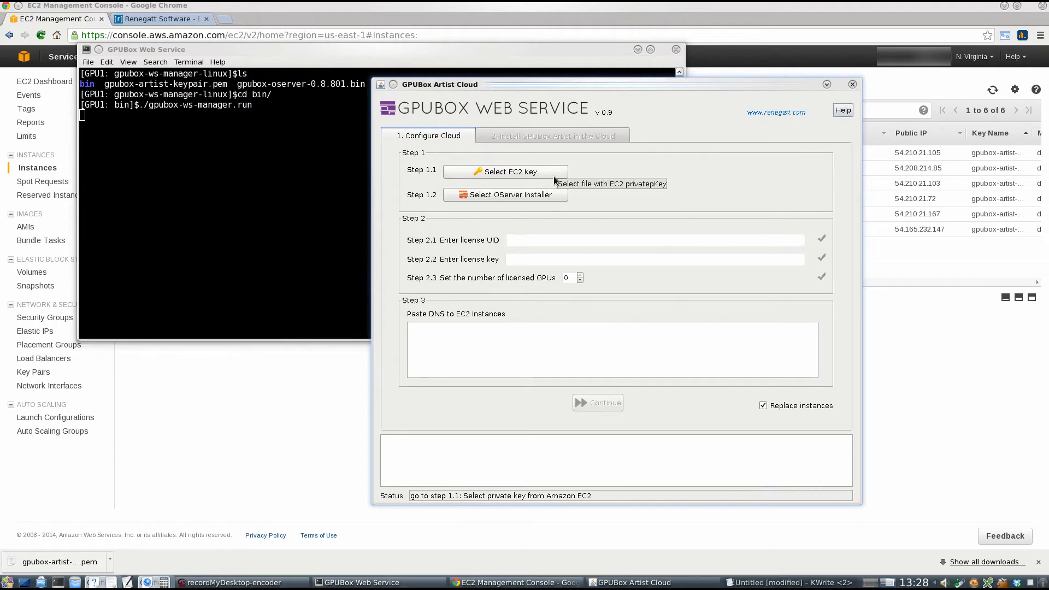
pyautogui.click(636, 51)
pyautogui.click(513, 172)
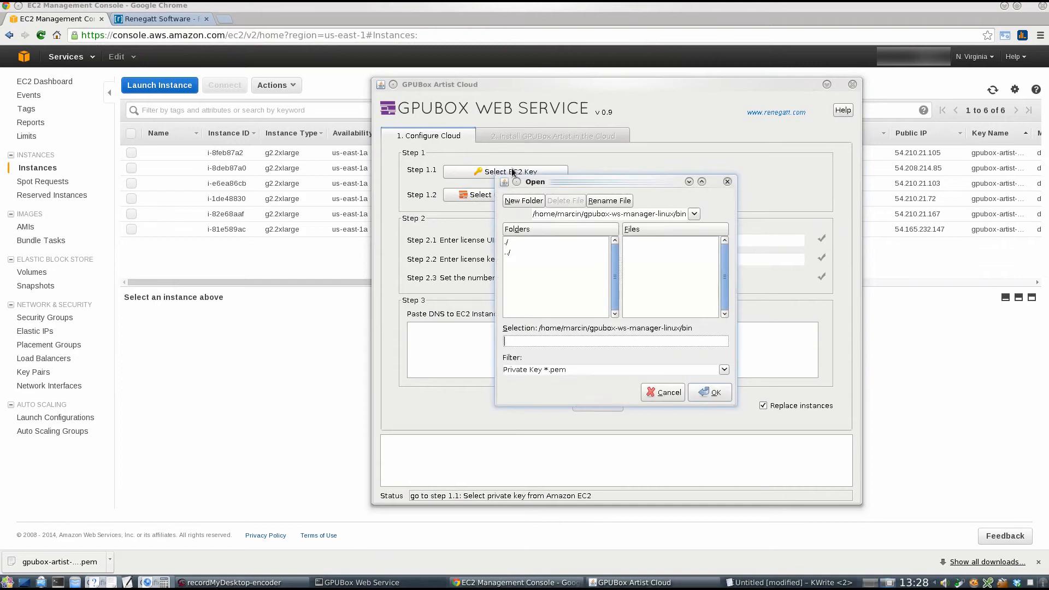
pyautogui.doubleClick(511, 253)
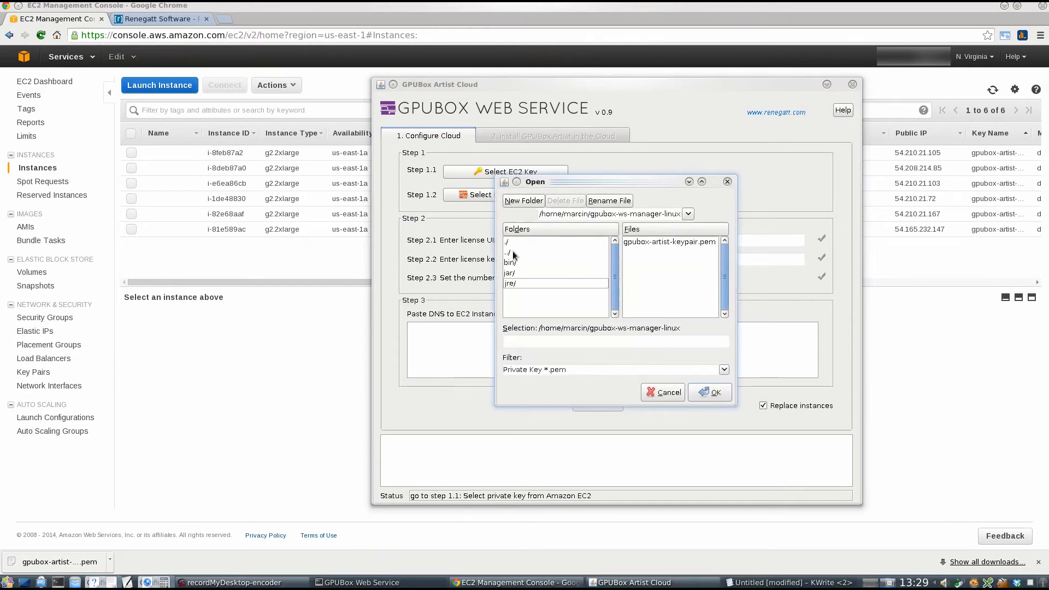
pyautogui.click(648, 241)
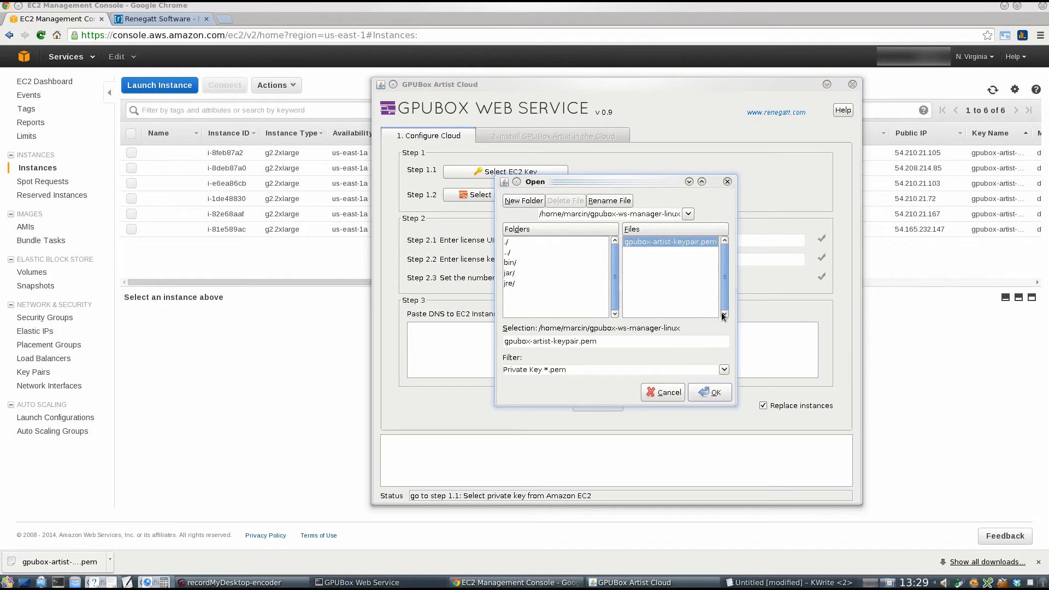
pyautogui.click(709, 392)
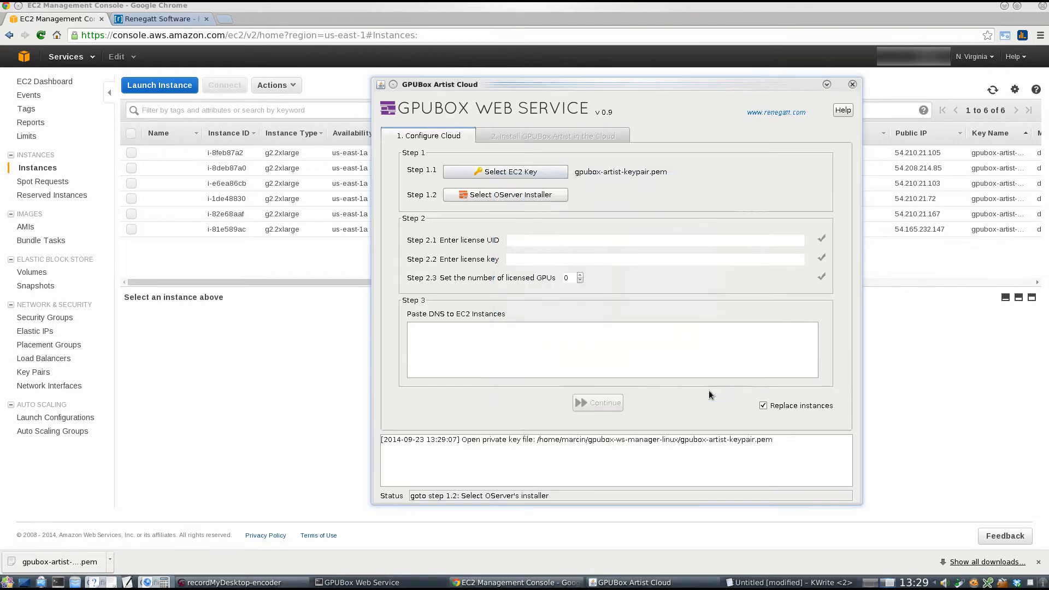
# Select gpubox-oserver-0.8.801.bin as the OServer installer.
pyautogui.click(551, 195)
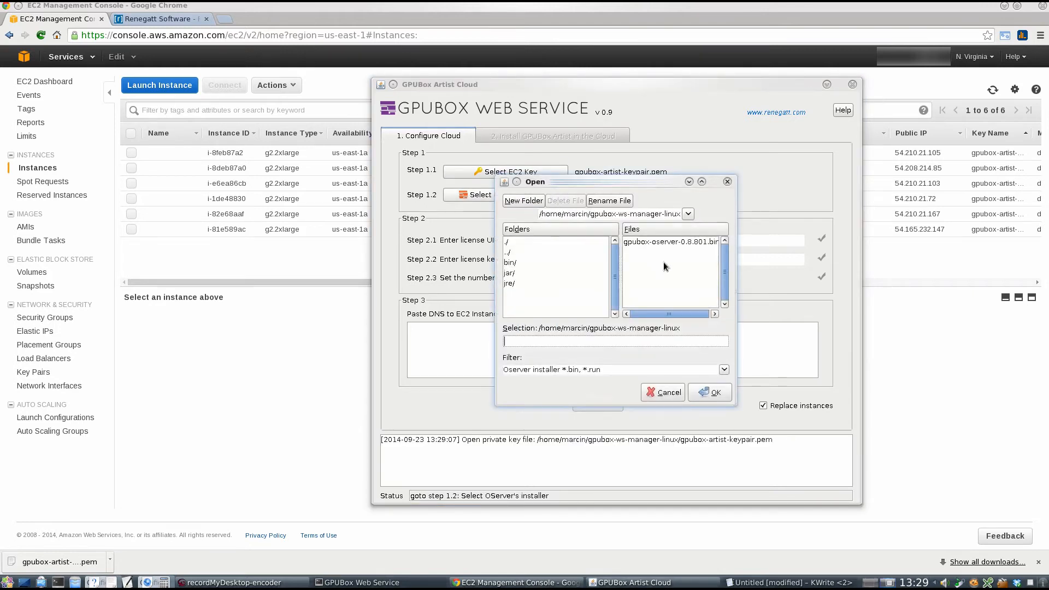
pyautogui.click(657, 240)
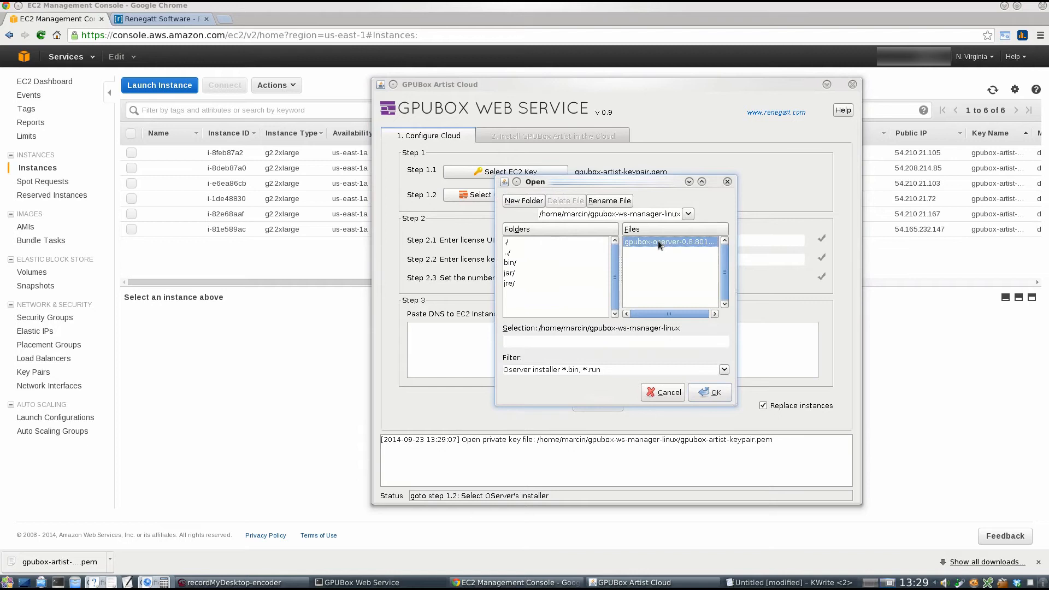
pyautogui.click(699, 393)
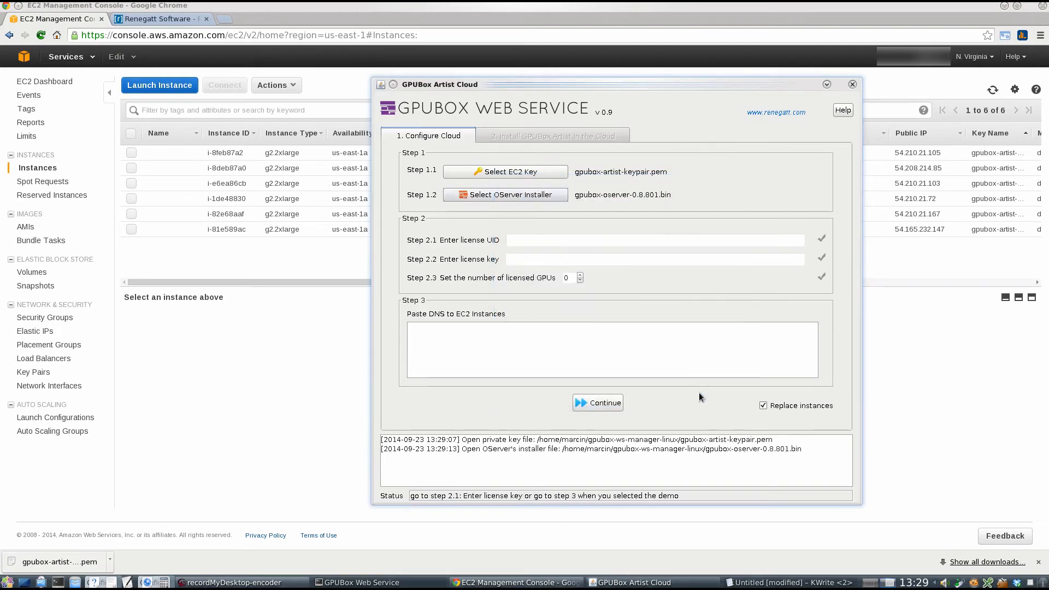
# Copy the license UID from the KWrite note and paste it into the license UID field of GPUBox Artist Cloud.
pyautogui.click(592, 240)
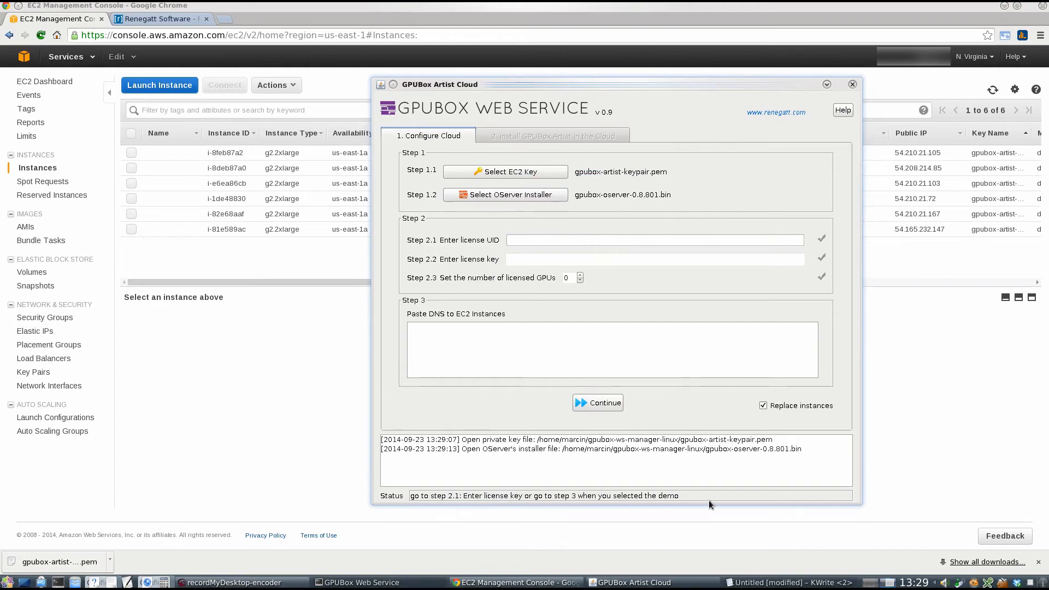
pyautogui.click(749, 583)
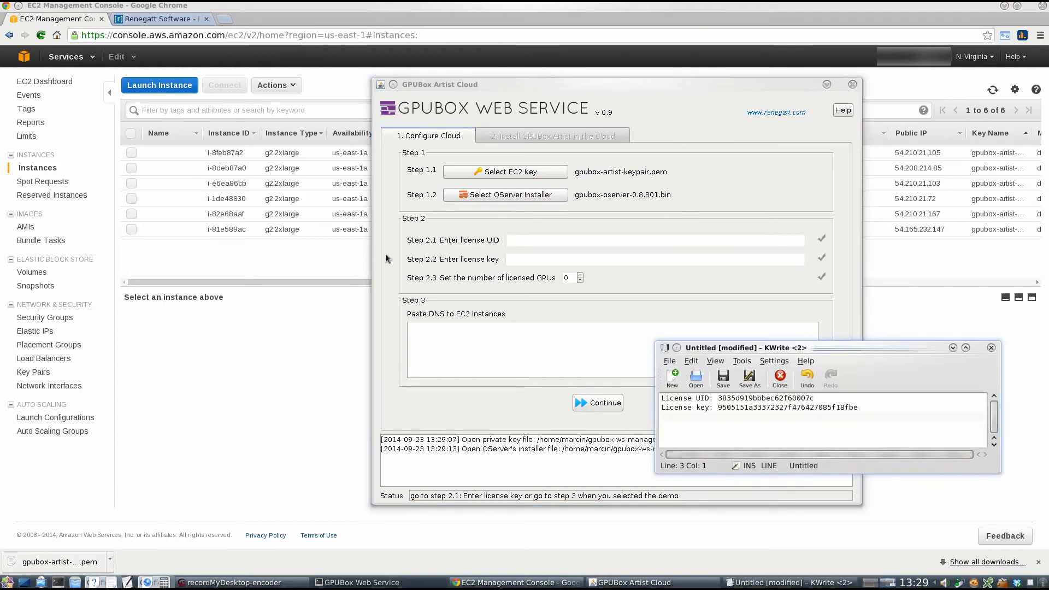
pyautogui.doubleClick(770, 398)
pyautogui.rightClick(770, 399)
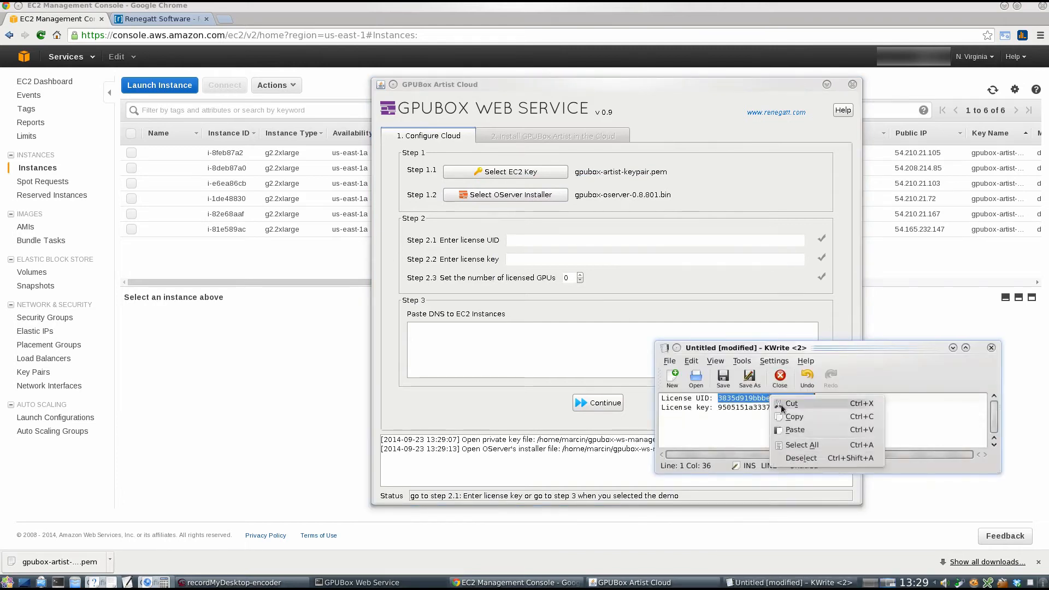
pyautogui.click(786, 411)
pyautogui.click(616, 243)
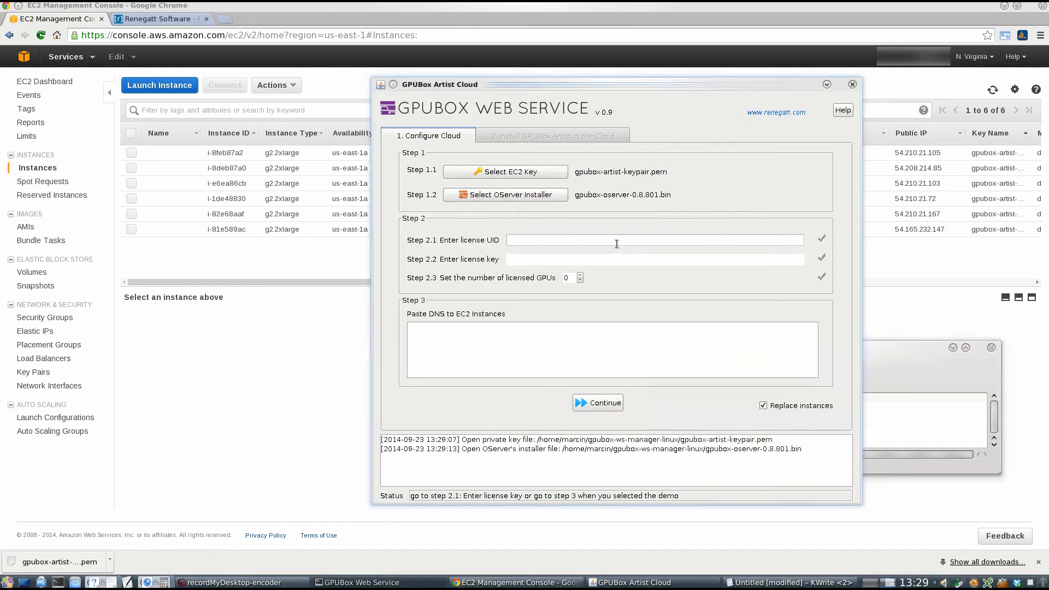
pyautogui.hotkey('ctrl', 'v')
# Copy the license key from the KWrite note into the license key field and set the number of licensed GPUs to 6.
pyautogui.click(616, 258)
pyautogui.click(899, 383)
pyautogui.click(832, 407)
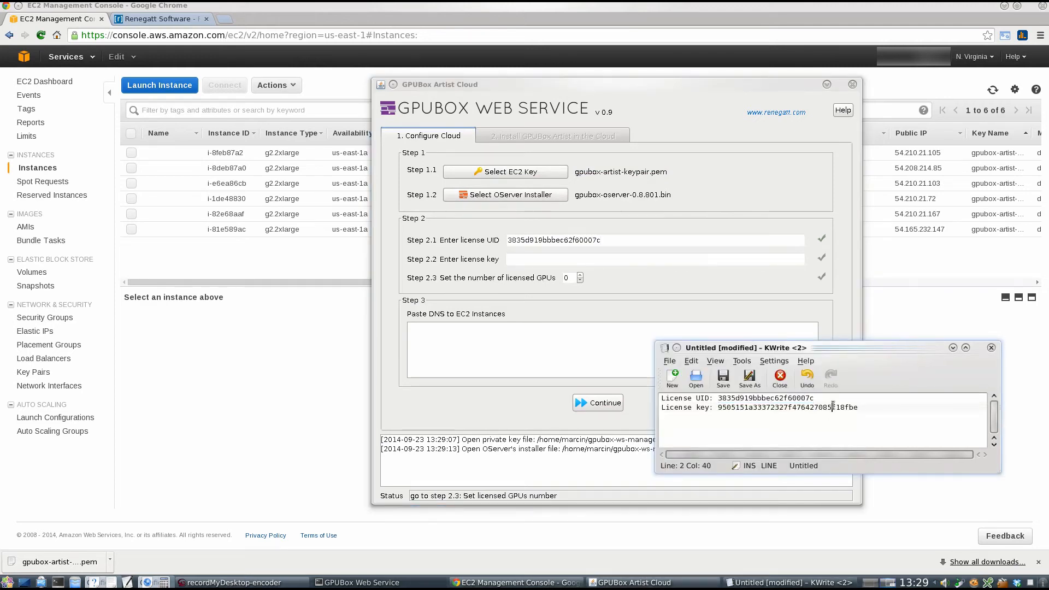
pyautogui.doubleClick(832, 407)
pyautogui.rightClick(832, 407)
pyautogui.click(849, 423)
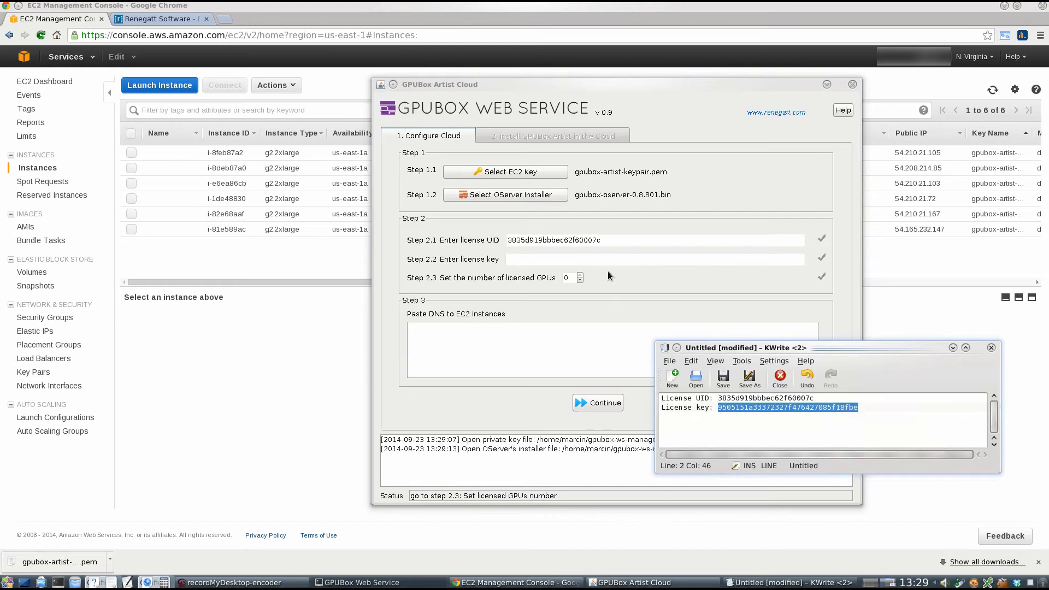
pyautogui.click(604, 259)
pyautogui.hotkey('ctrl', 'v')
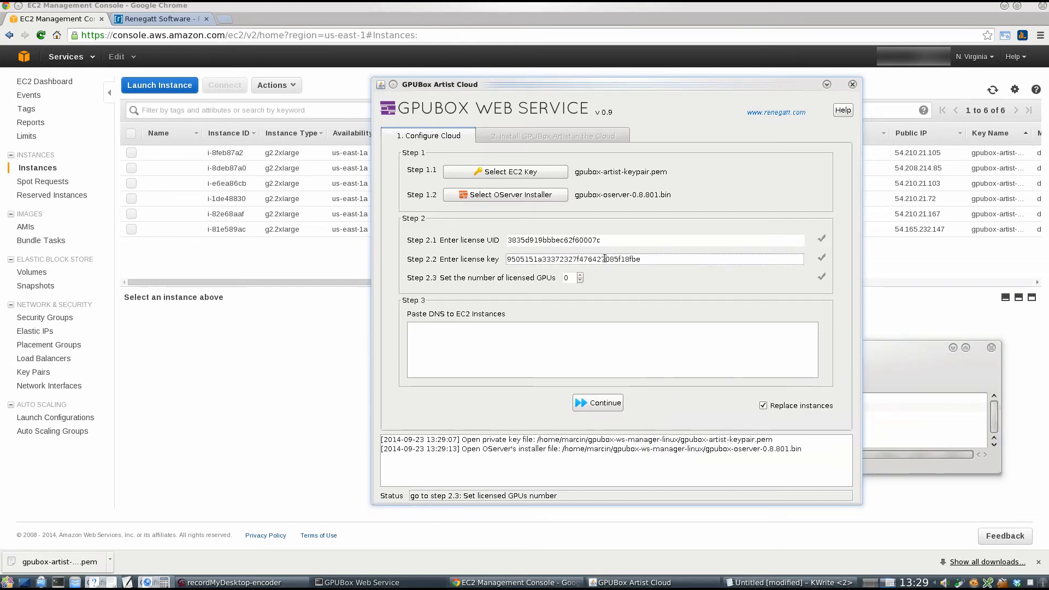
pyautogui.click(580, 275)
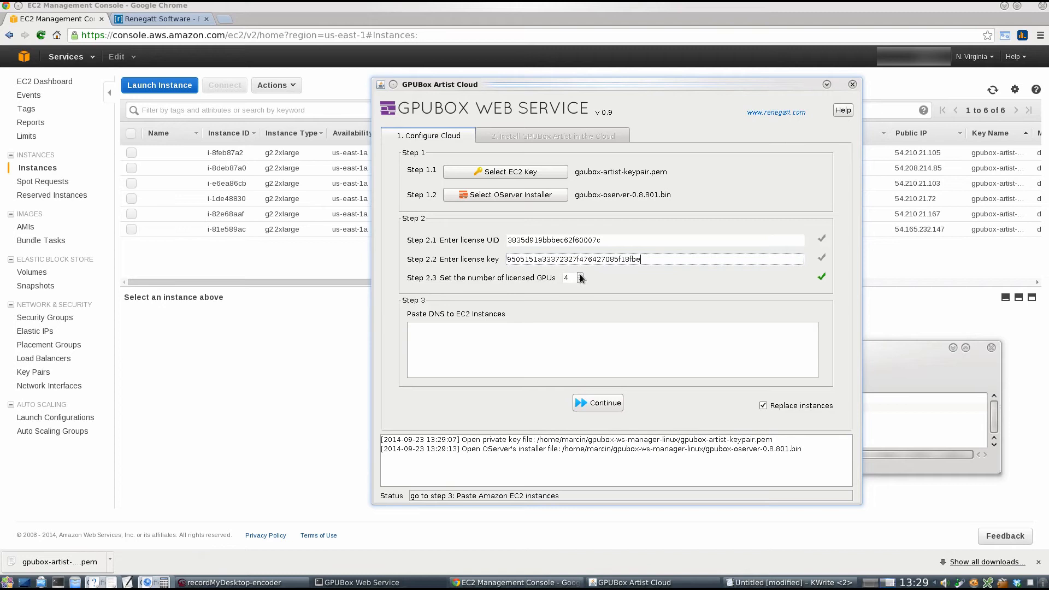
pyautogui.click(580, 275)
# Select all six instances in the EC2 console and copy their DNS list into the EC2 instances field of GPUBox Artist Cloud.
pyautogui.click(495, 373)
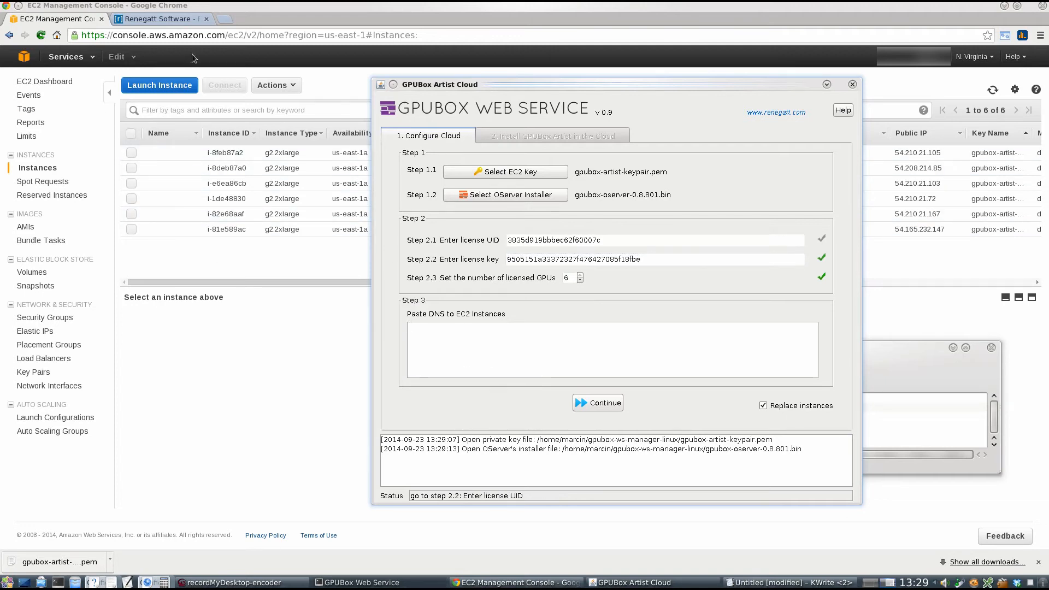
pyautogui.click(80, 24)
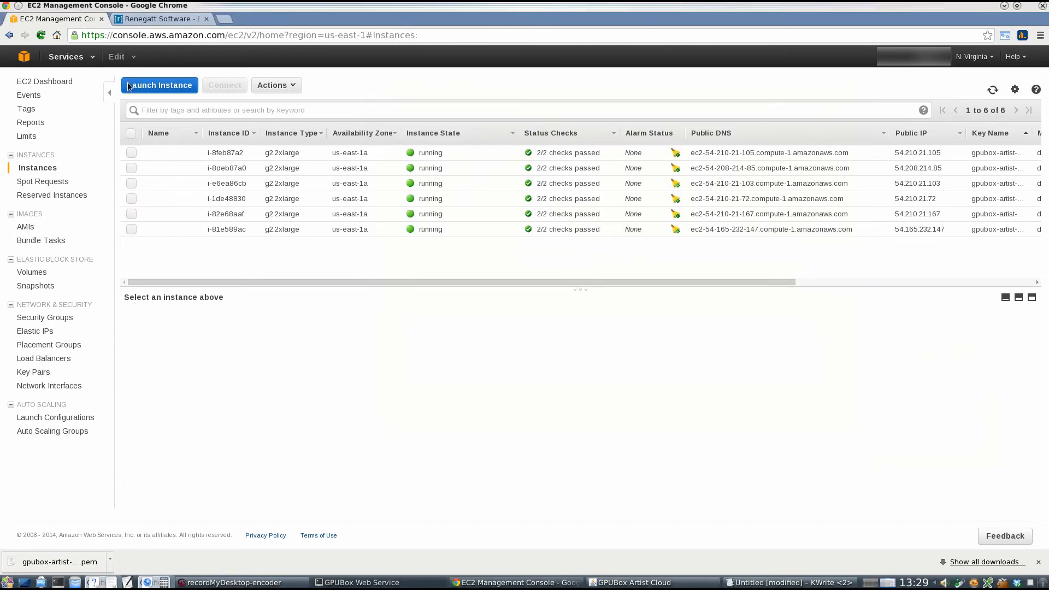
pyautogui.click(130, 133)
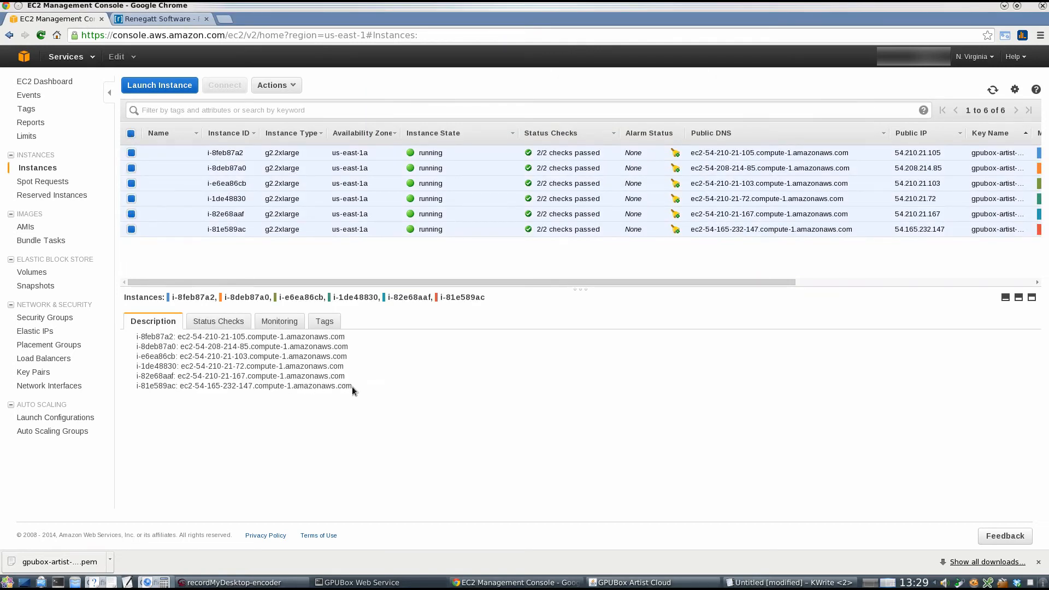
pyautogui.moveTo(352, 385); pyautogui.dragTo(139, 330)
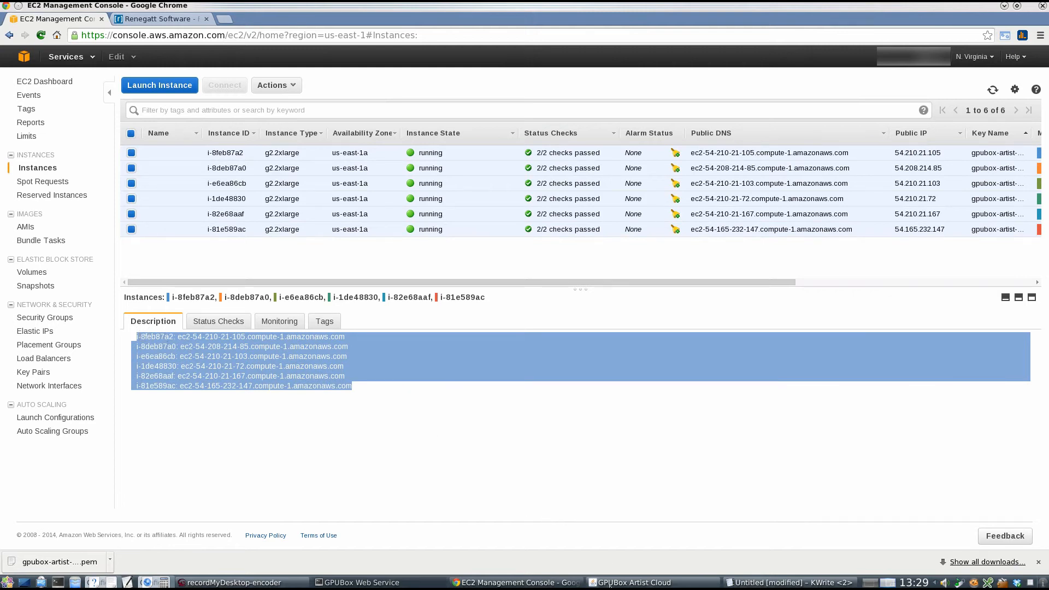
pyautogui.click(629, 582)
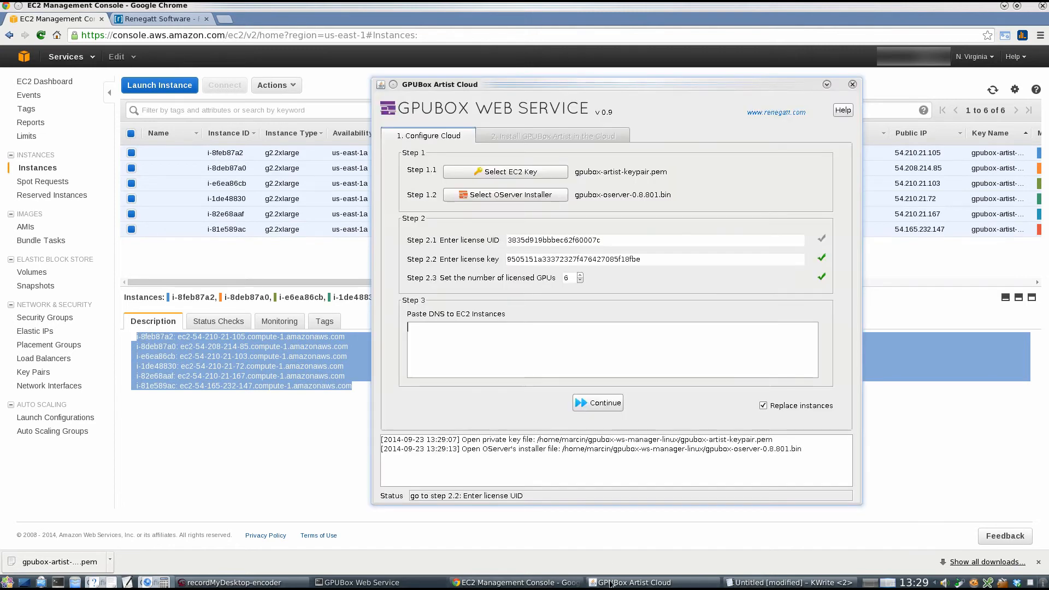
pyautogui.middleClick(484, 341)
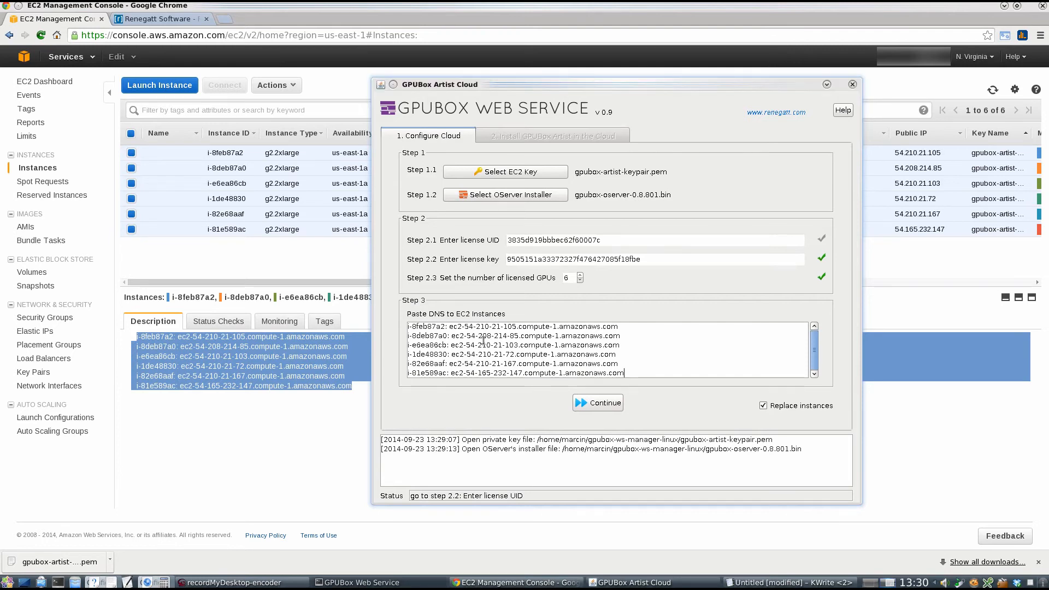
# Continue to the installation stage and install GPUBox Artist with the client on the listed instances.
pyautogui.click(612, 404)
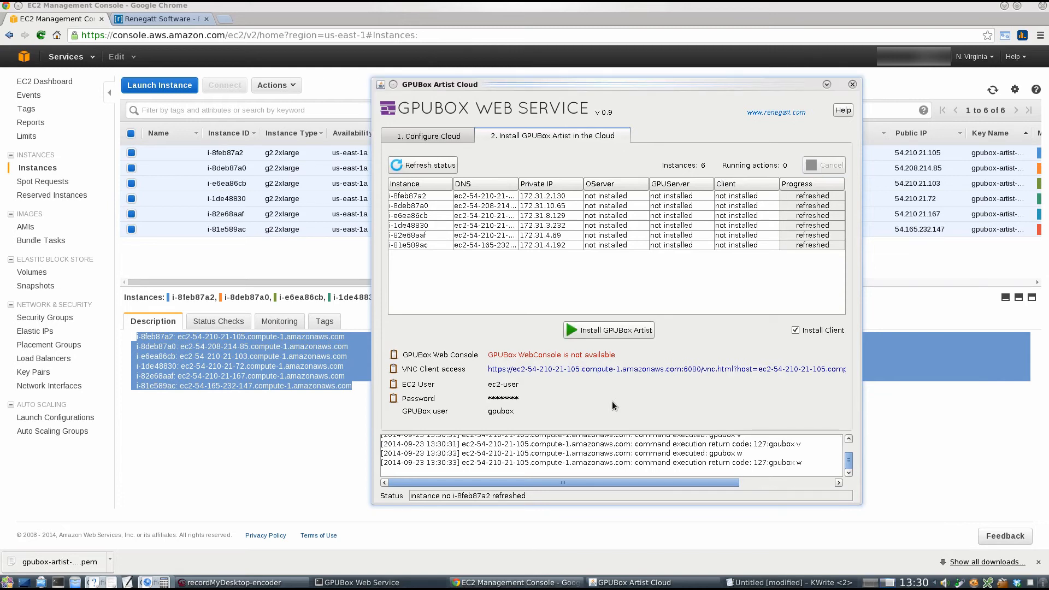
pyautogui.click(631, 331)
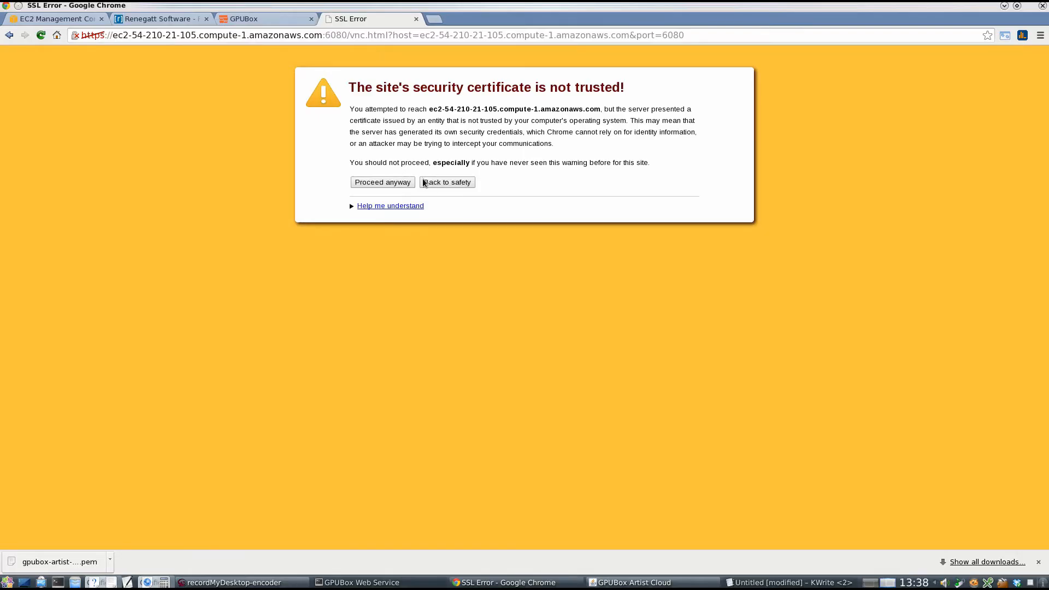
# Proceed past the browser's untrusted certificate warning to the noVNC page on port 6080.
pyautogui.click(404, 181)
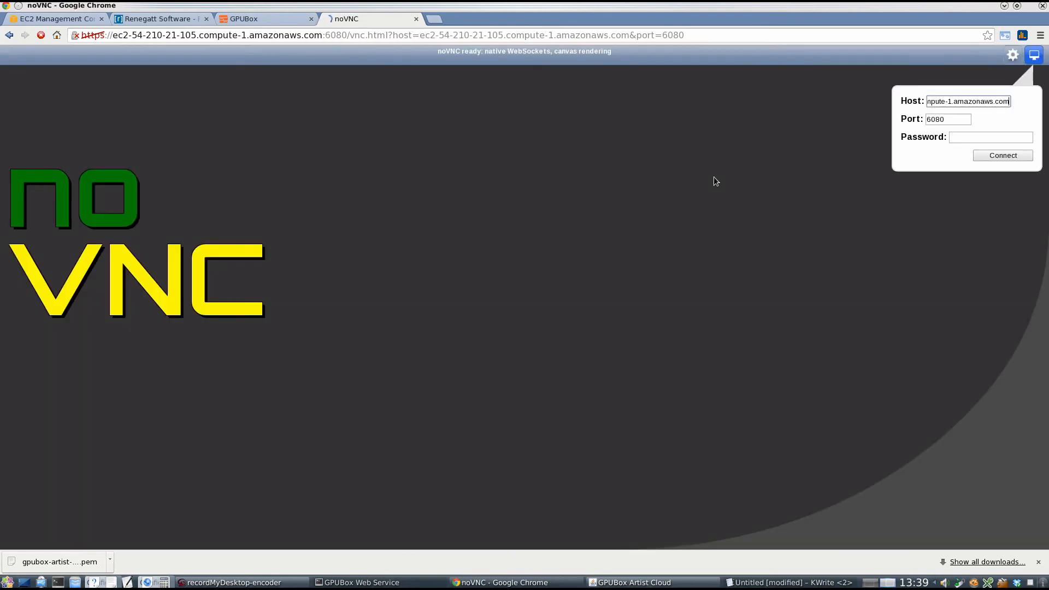
# Copy the user's password from GPUBox Artist Cloud into the noVNC password field and connect to the remote desktop.
pyautogui.click(977, 137)
pyautogui.click(593, 582)
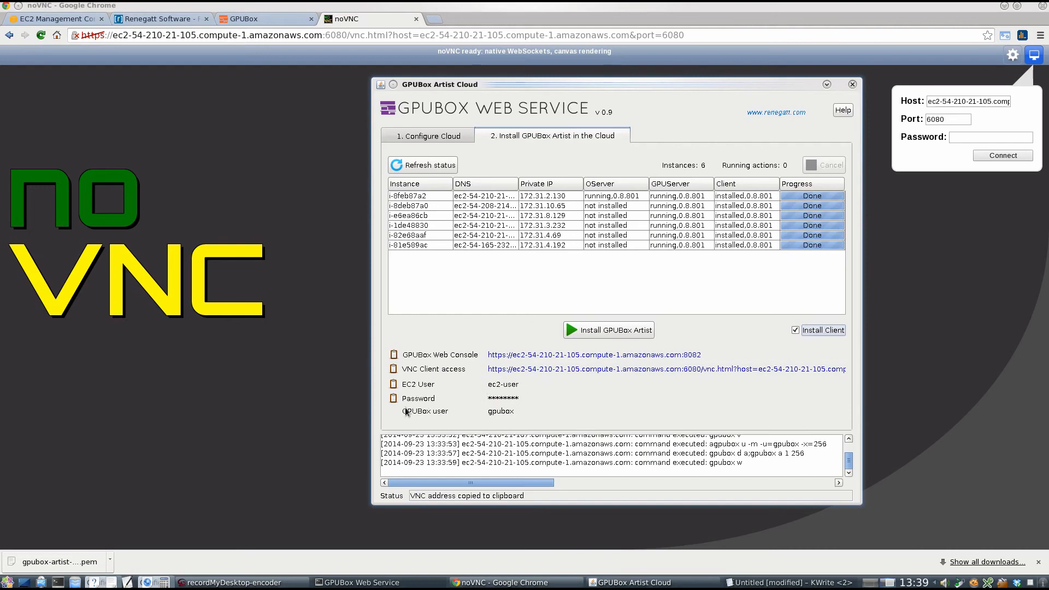
pyautogui.click(393, 398)
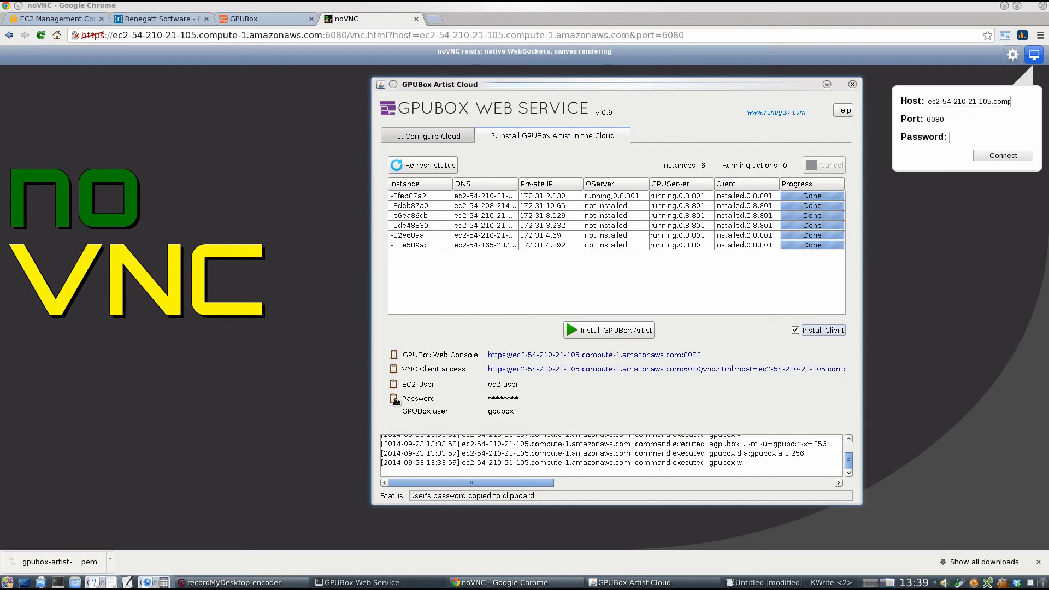
pyautogui.click(966, 139)
pyautogui.hotkey('ctrl', 'v')
pyautogui.click(993, 156)
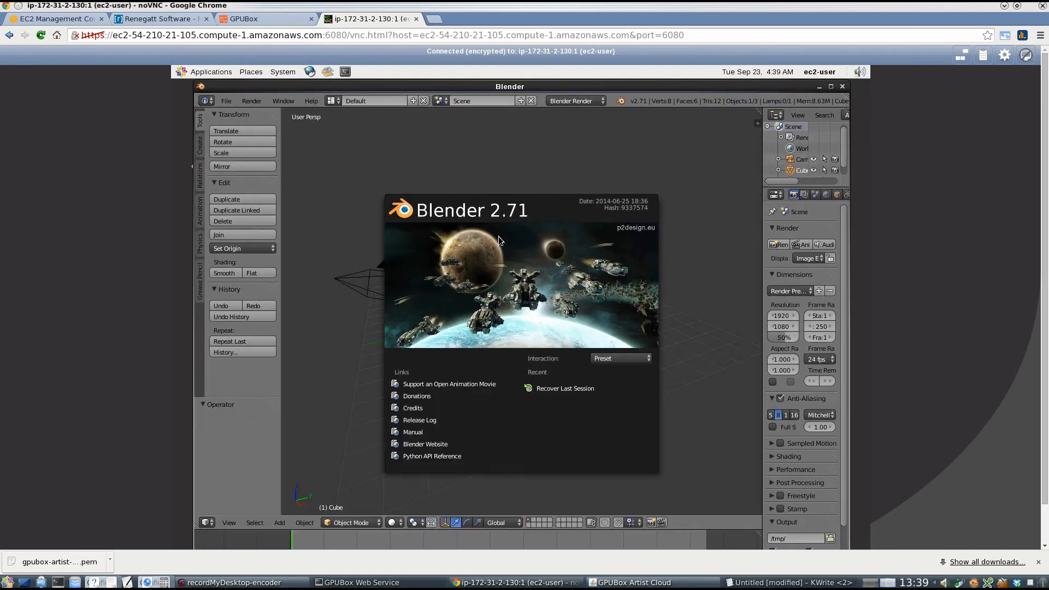
# Dismiss the Blender splash screen and open BMW1M-MikePan.blend from the Blender-scenes folder.
pyautogui.click(226, 104)
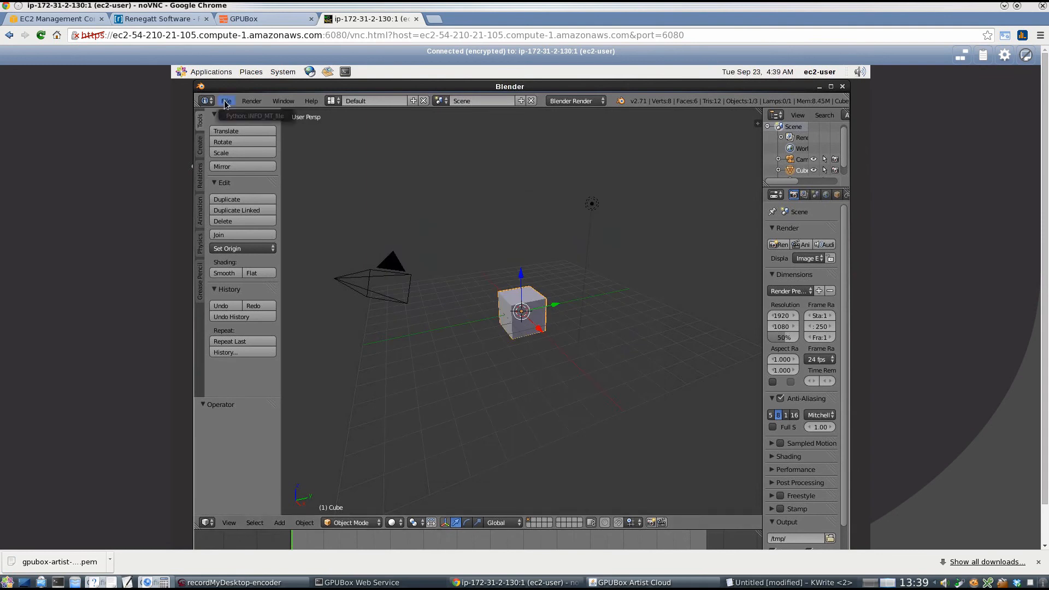
pyautogui.click(226, 102)
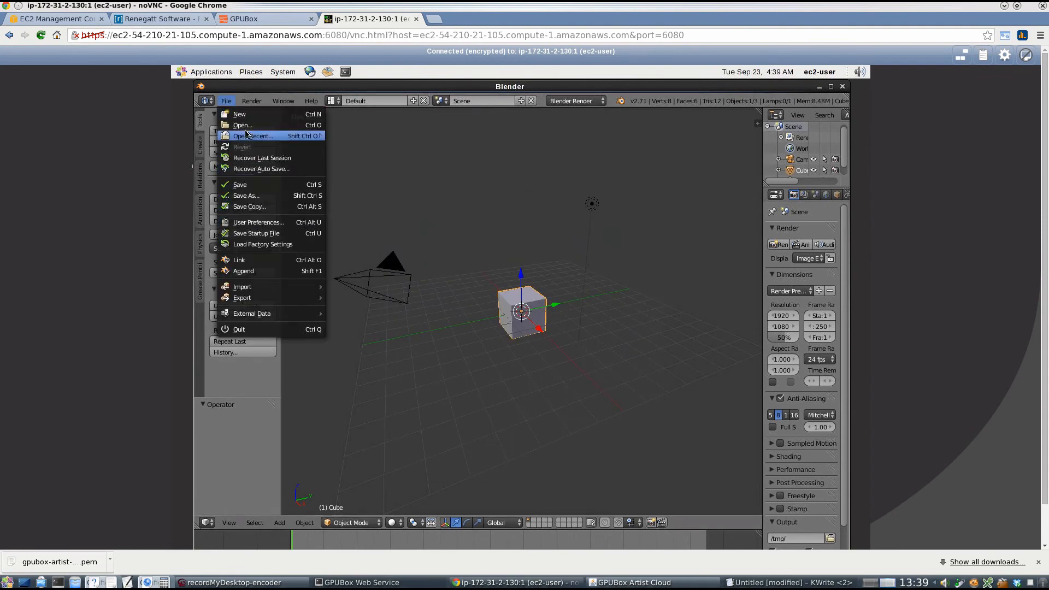
pyautogui.click(245, 127)
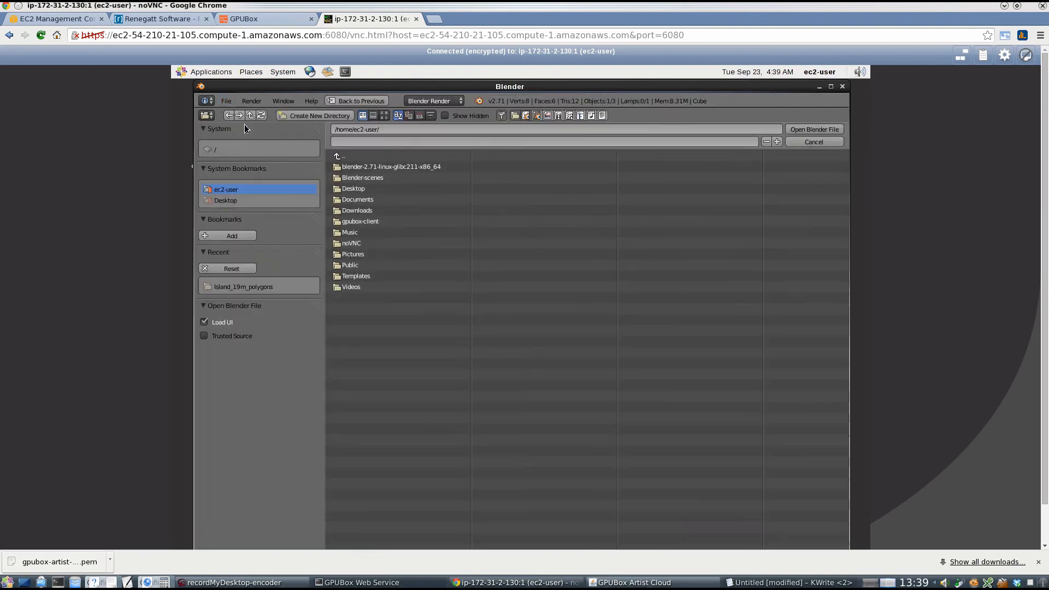
pyautogui.click(361, 178)
pyautogui.click(361, 178)
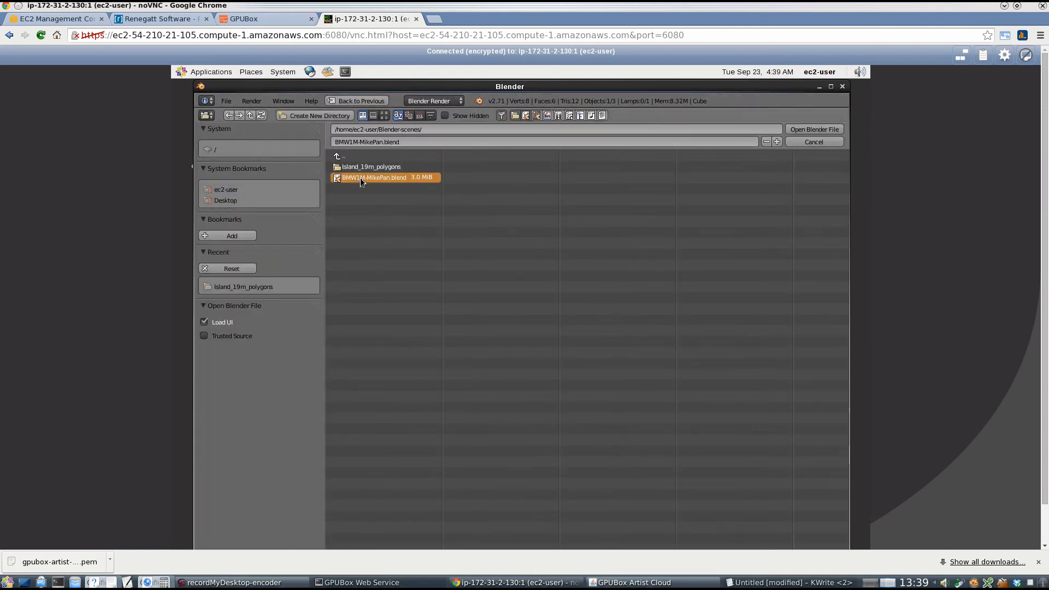
pyautogui.click(817, 131)
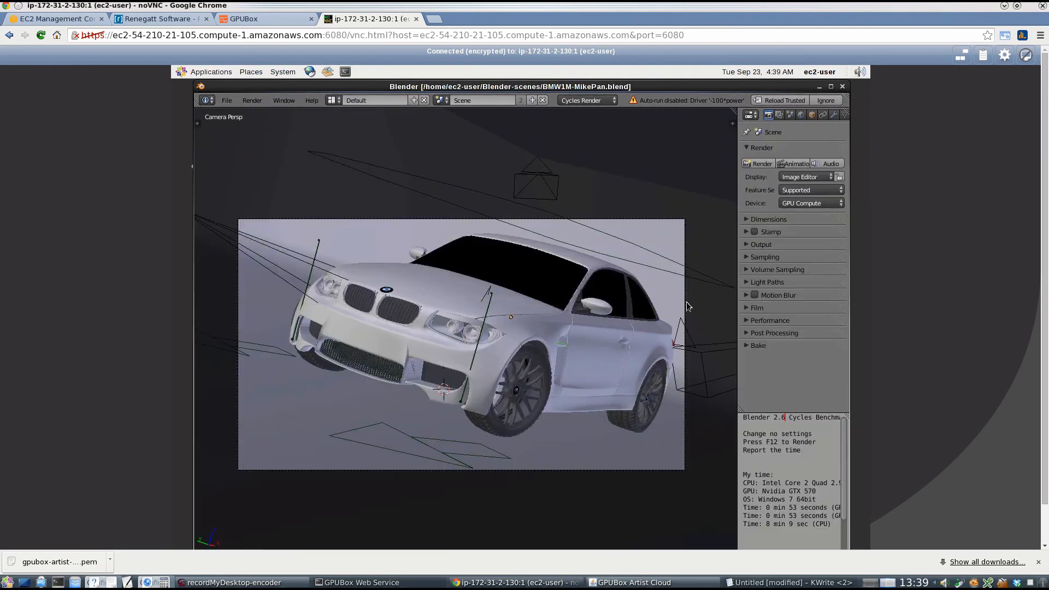
# Check the compute device in Blender's system user preferences, leaving the settings as they are.
pyautogui.click(227, 101)
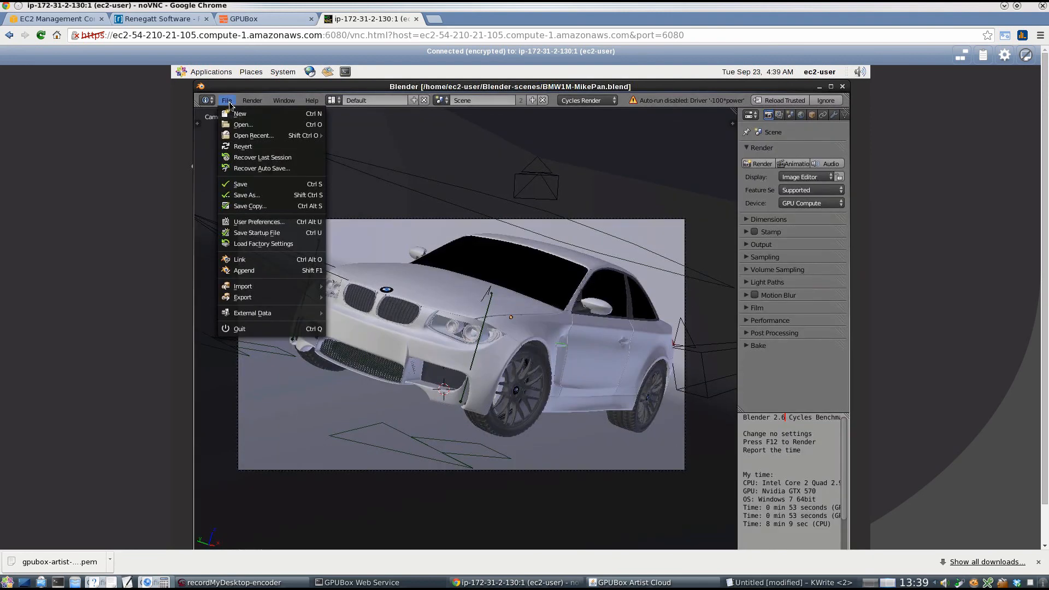
pyautogui.click(268, 222)
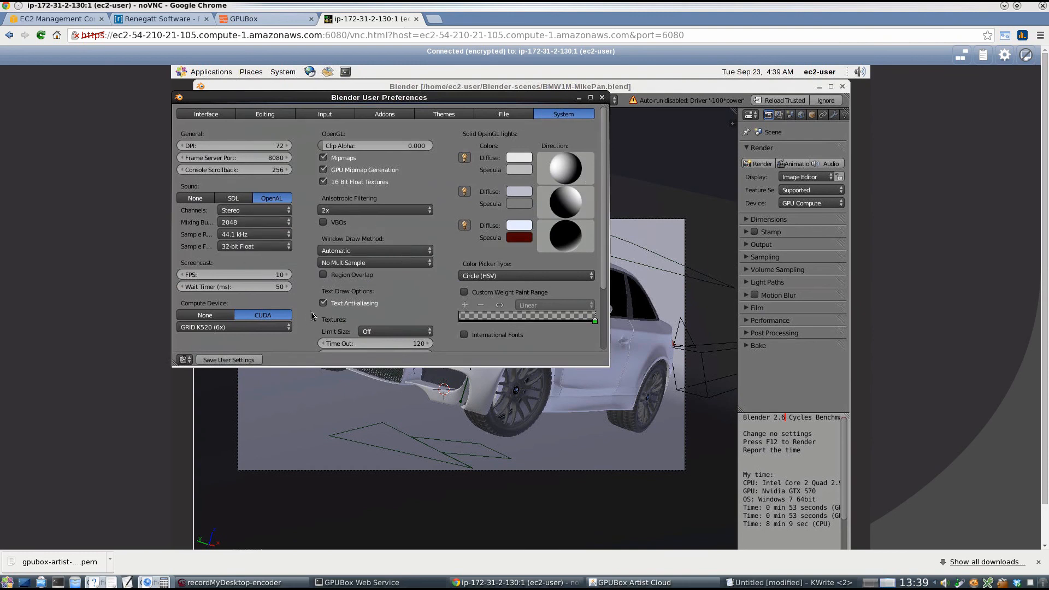
pyautogui.click(602, 100)
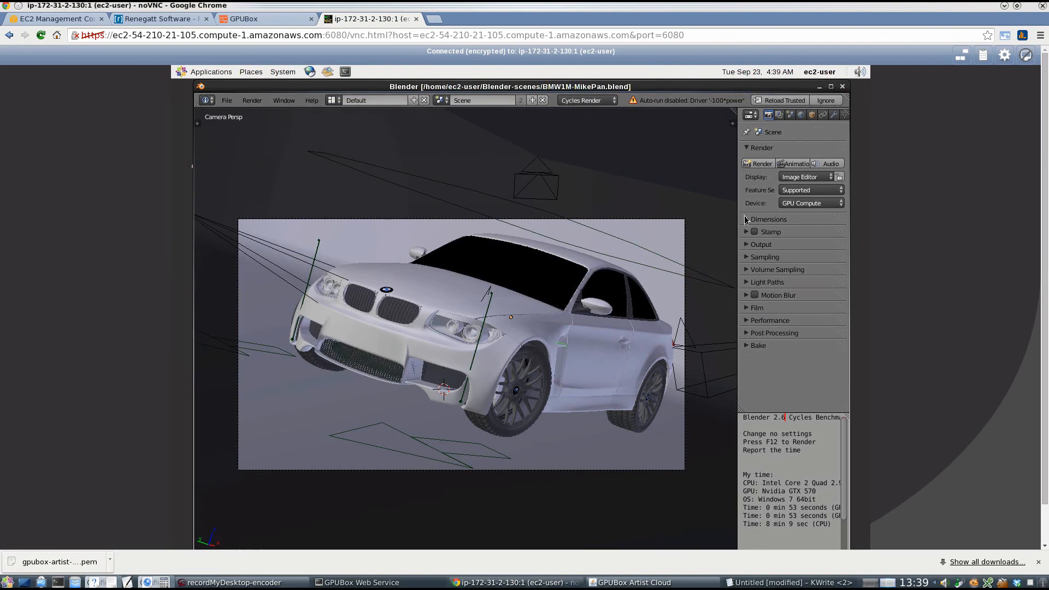
# Start rendering the BMW scene and maximize the render view with the image centred in it.
pyautogui.click(762, 164)
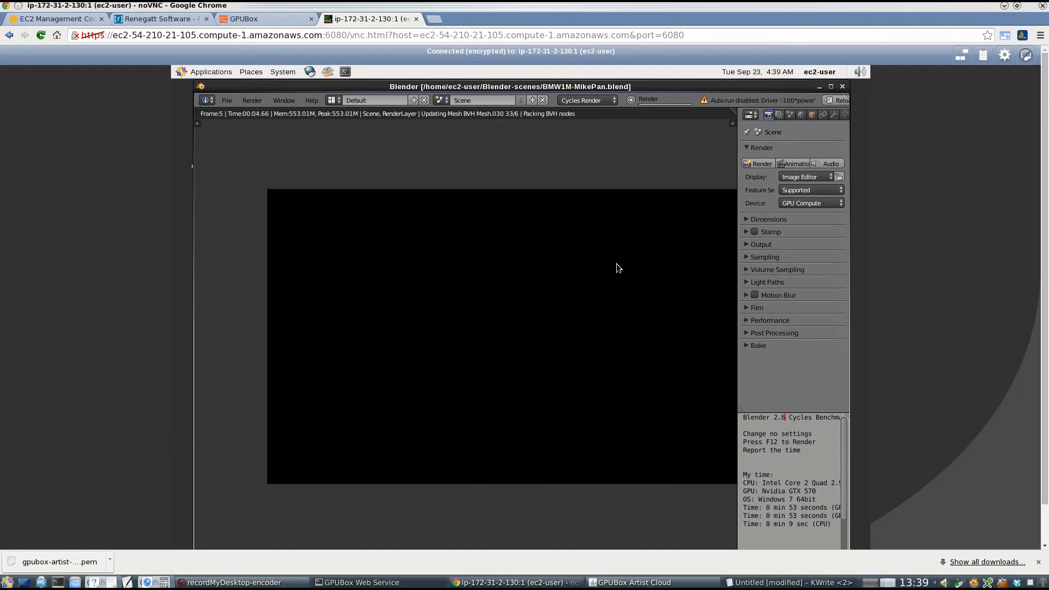
pyautogui.hotkey('ctrl', 'Up')
pyautogui.moveTo(616, 264); pyautogui.dragTo(569, 272)
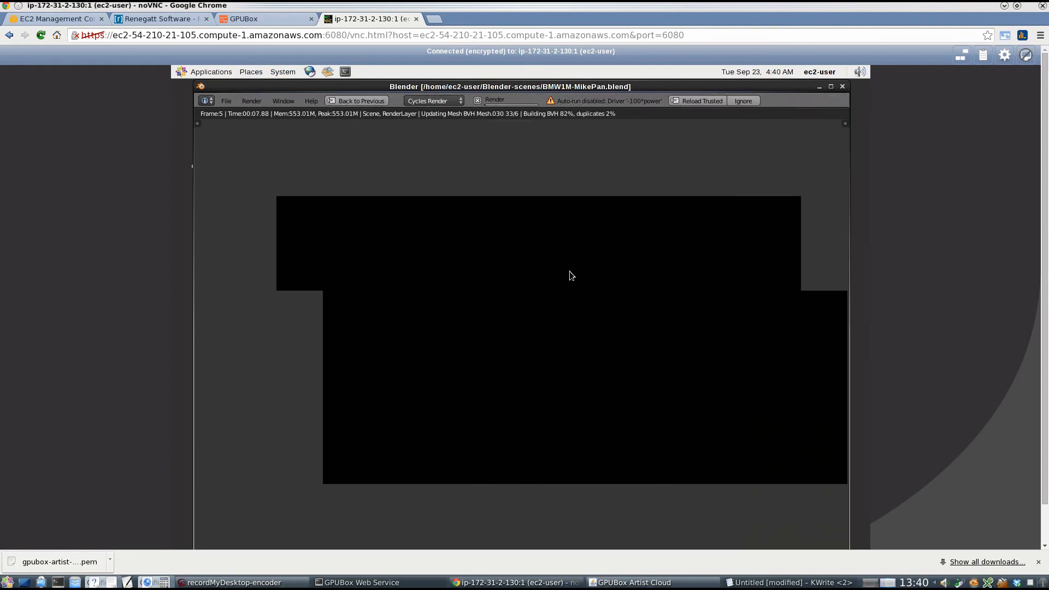